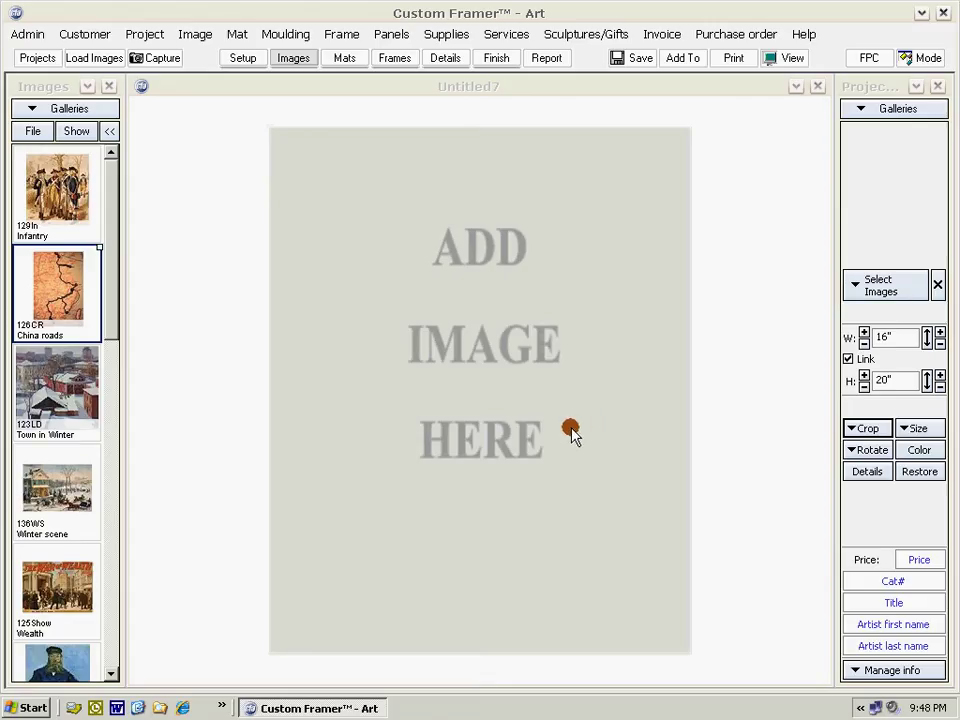
# Import every photo from the Engagement folder into the gallery, sized at 300 ppi
pyautogui.click(95, 60)
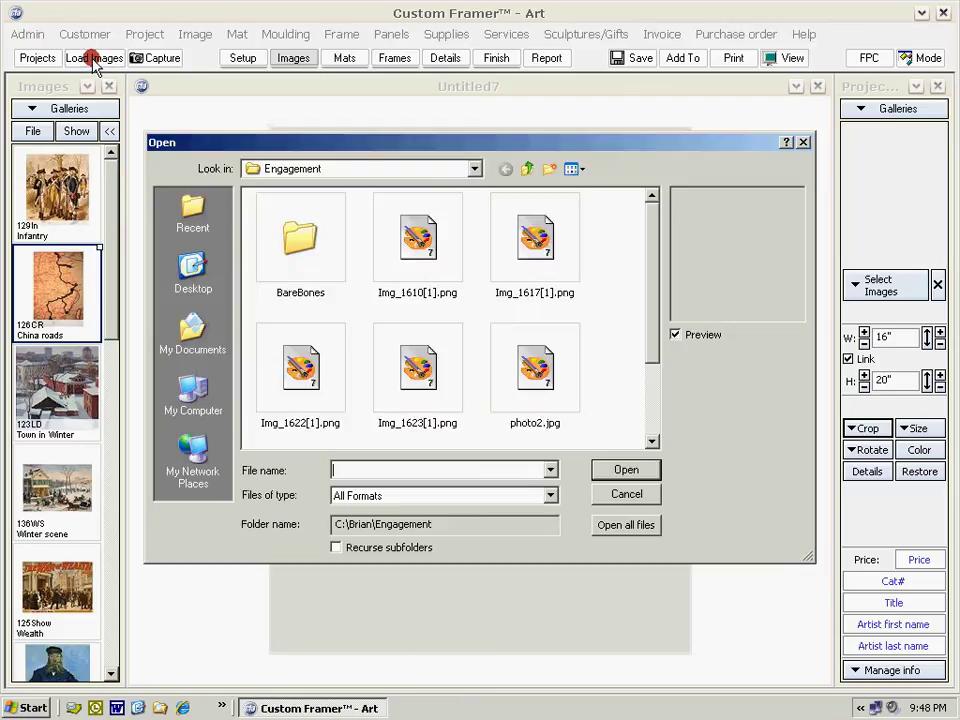
pyautogui.click(616, 526)
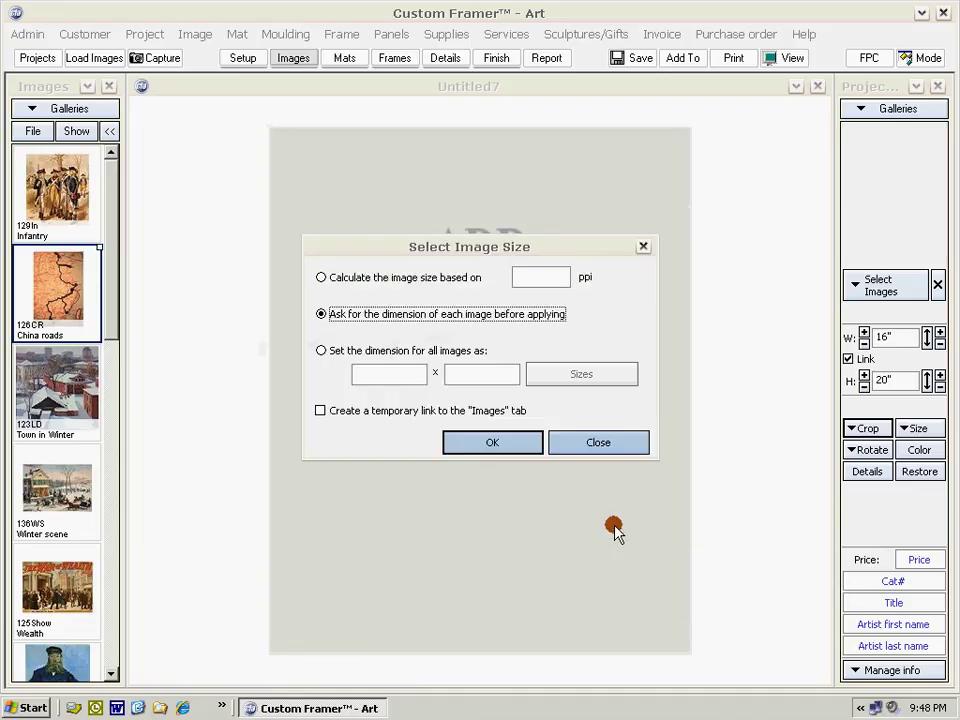
pyautogui.click(319, 277)
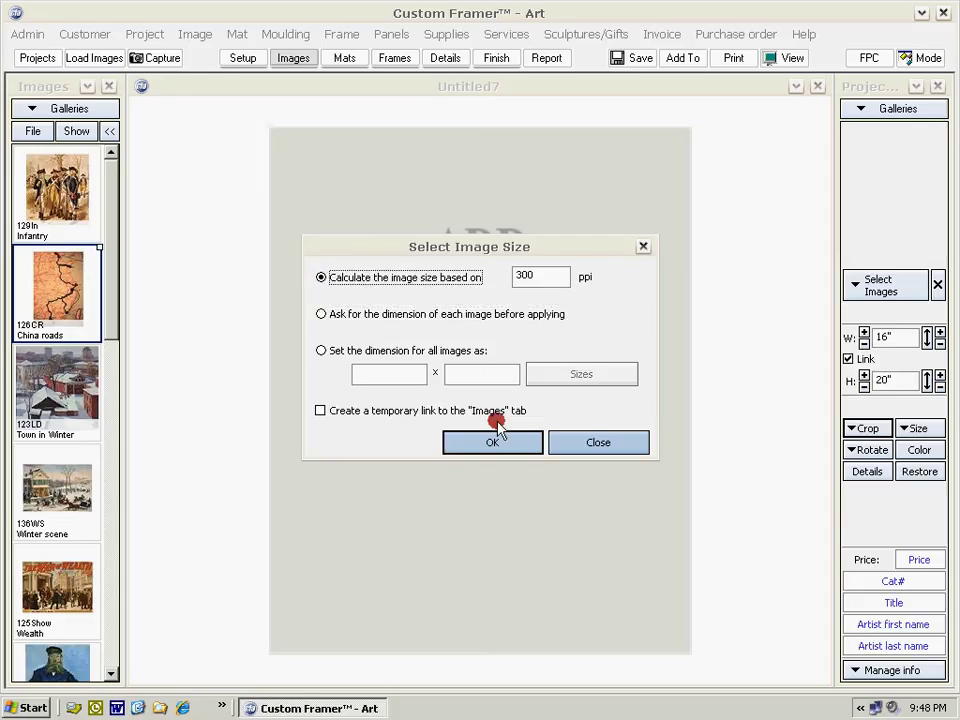
pyautogui.click(494, 443)
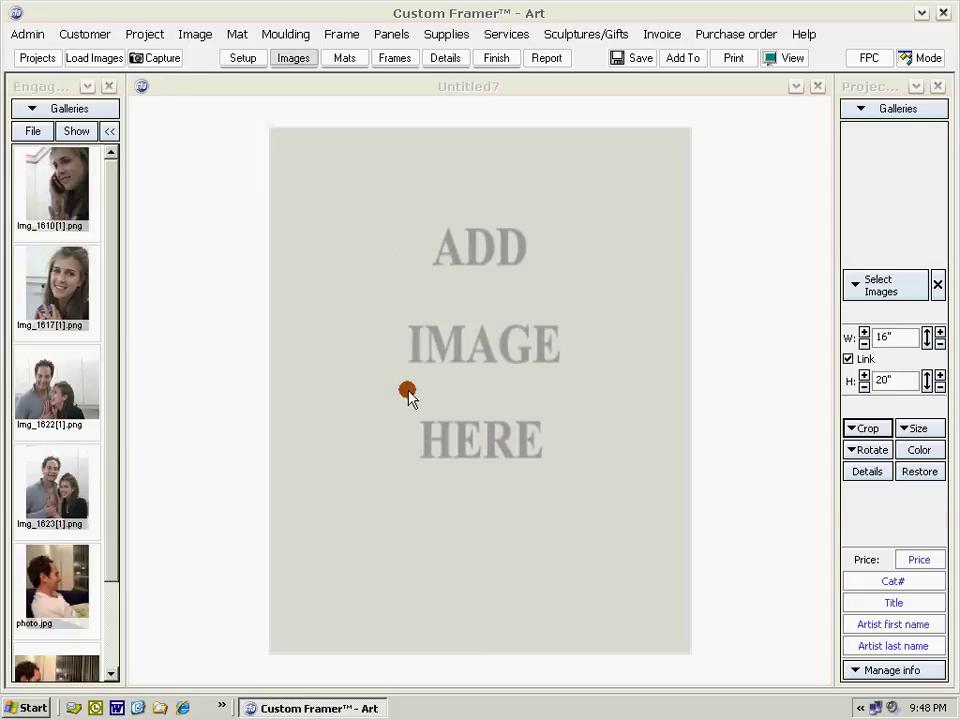
# Replace the placeholder with the Img_1623 couple photo, sized 1.68 by 2.24 inches
pyautogui.click(56, 185)
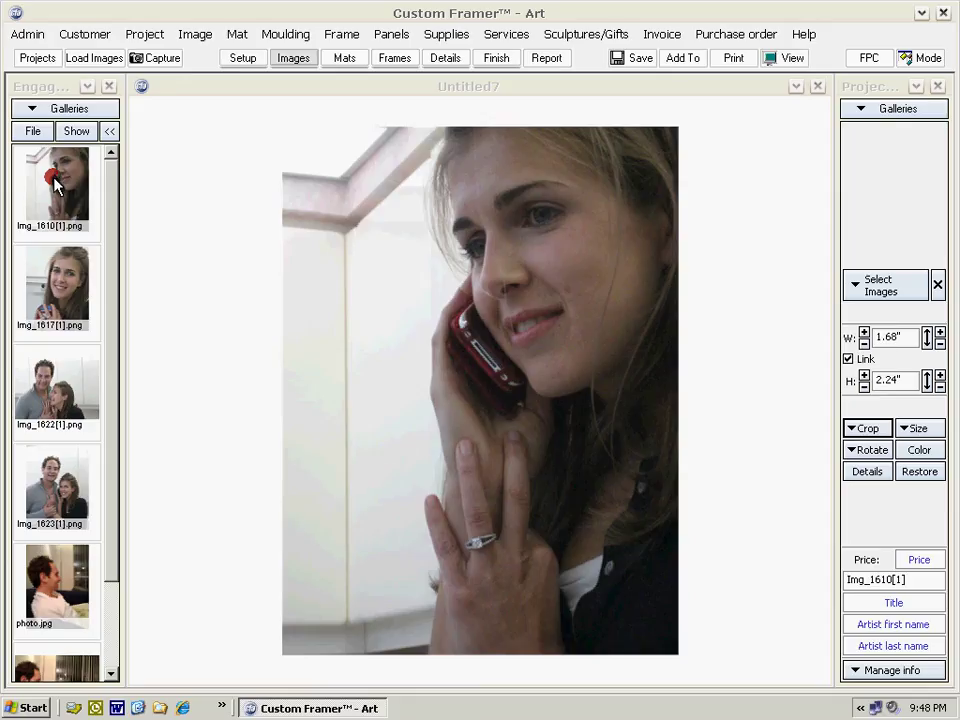
pyautogui.click(103, 405)
pyautogui.click(62, 500)
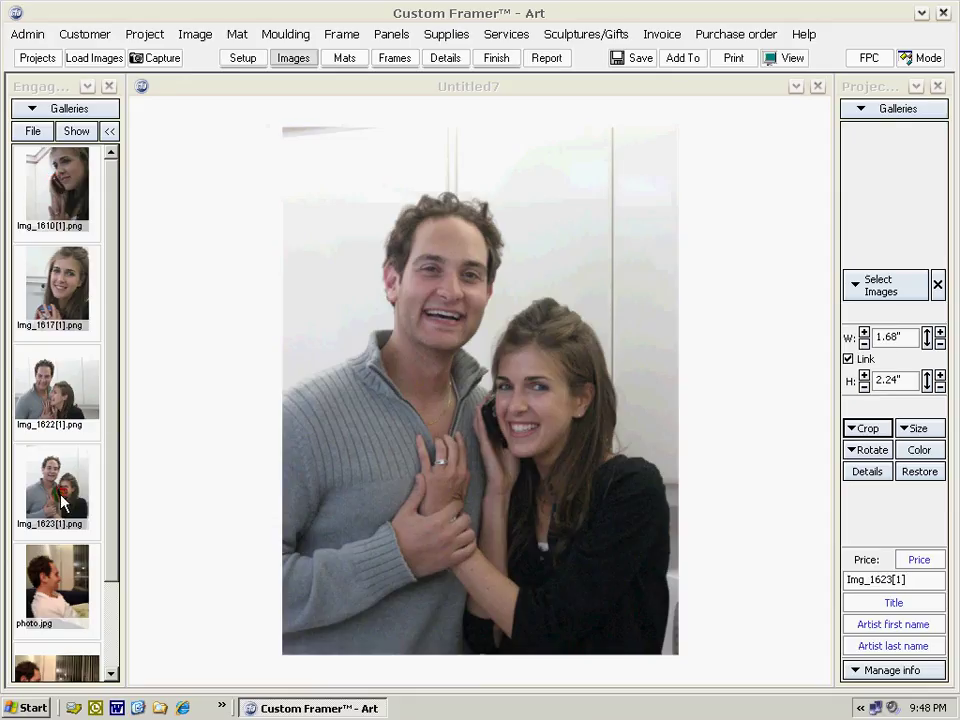
pyautogui.moveTo(62, 500); pyautogui.dragTo(410, 478)
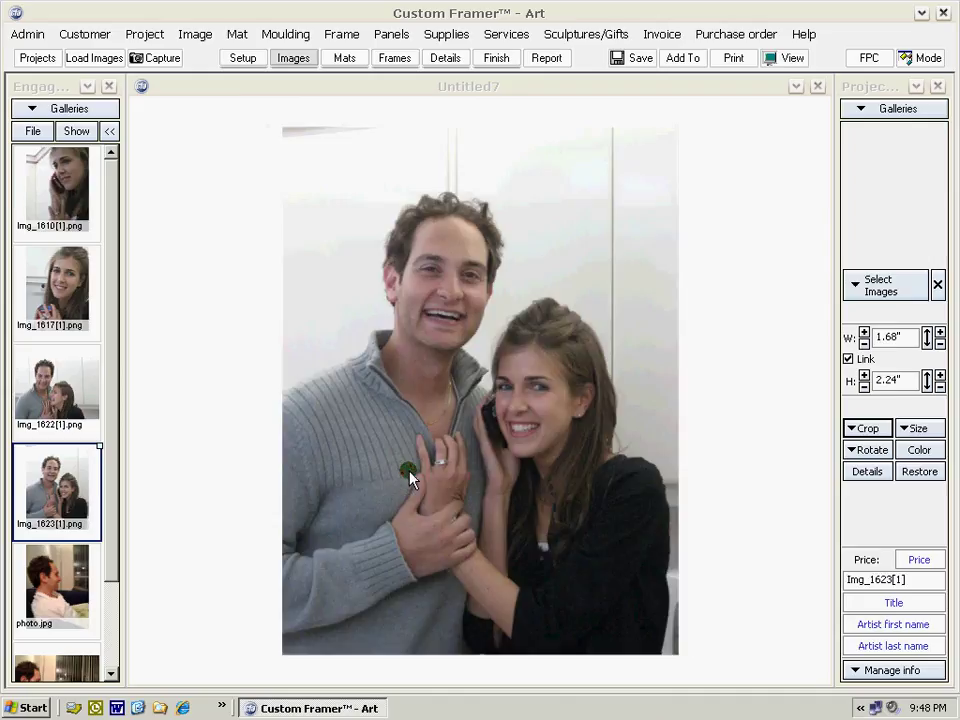
pyautogui.click(490, 318)
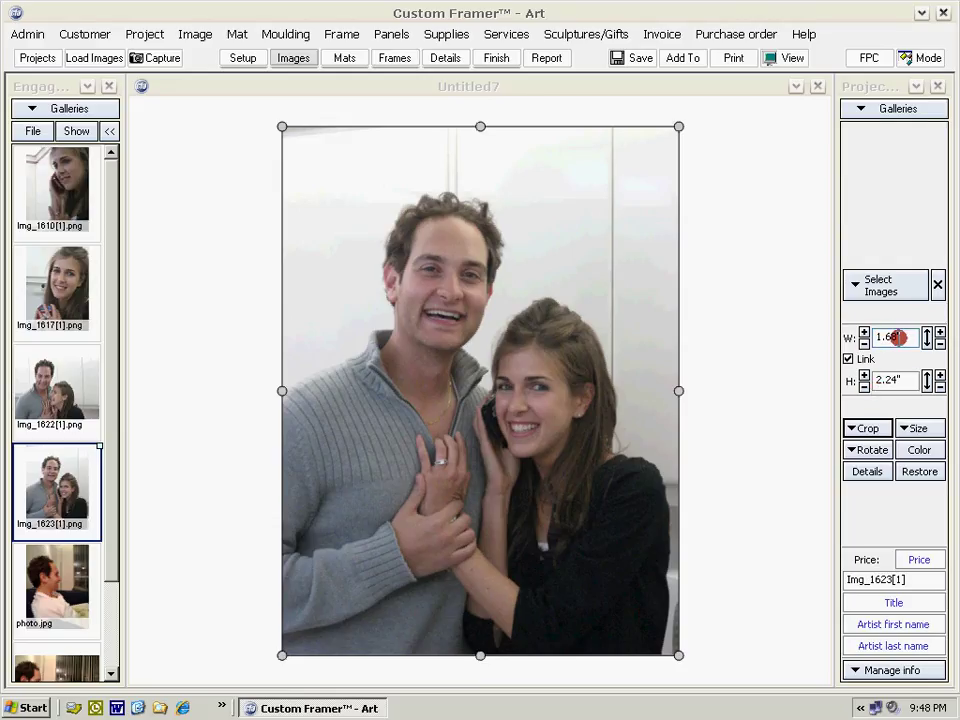
# Set the photo width to 16 inches, with the linked height becoming 21.33 inches
pyautogui.moveTo(899, 337); pyautogui.dragTo(833, 340)
pyautogui.write('16')
pyautogui.click(902, 380)
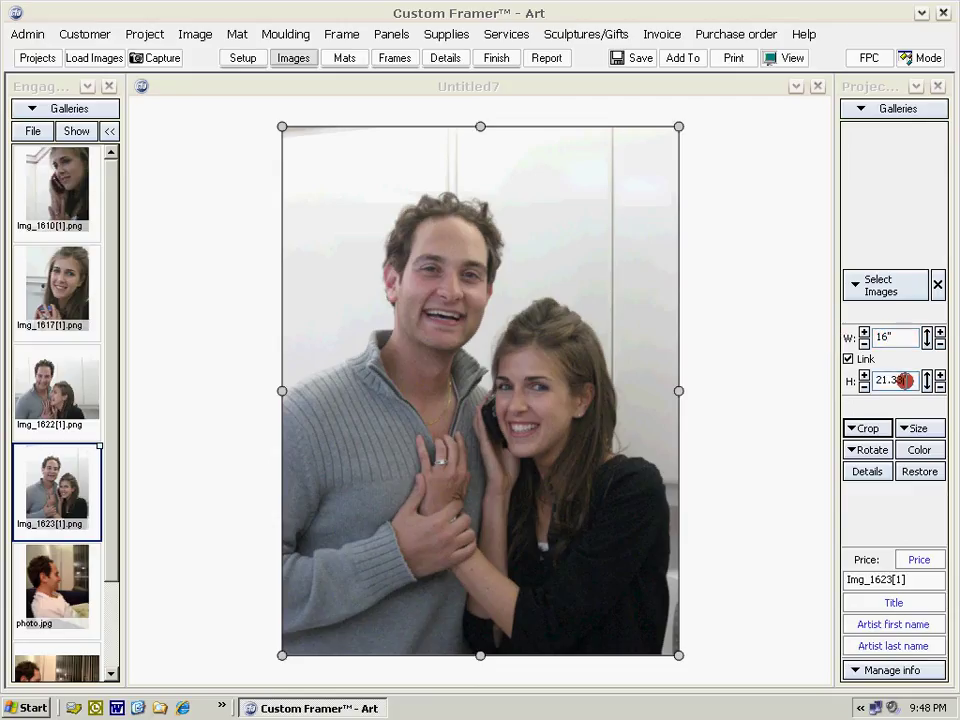
pyautogui.click(848, 359)
pyautogui.moveTo(876, 380); pyautogui.dragTo(902, 380)
# Free-style crop the photo's top edge down, leaving it 16 by 19.91 inches
pyautogui.click(871, 428)
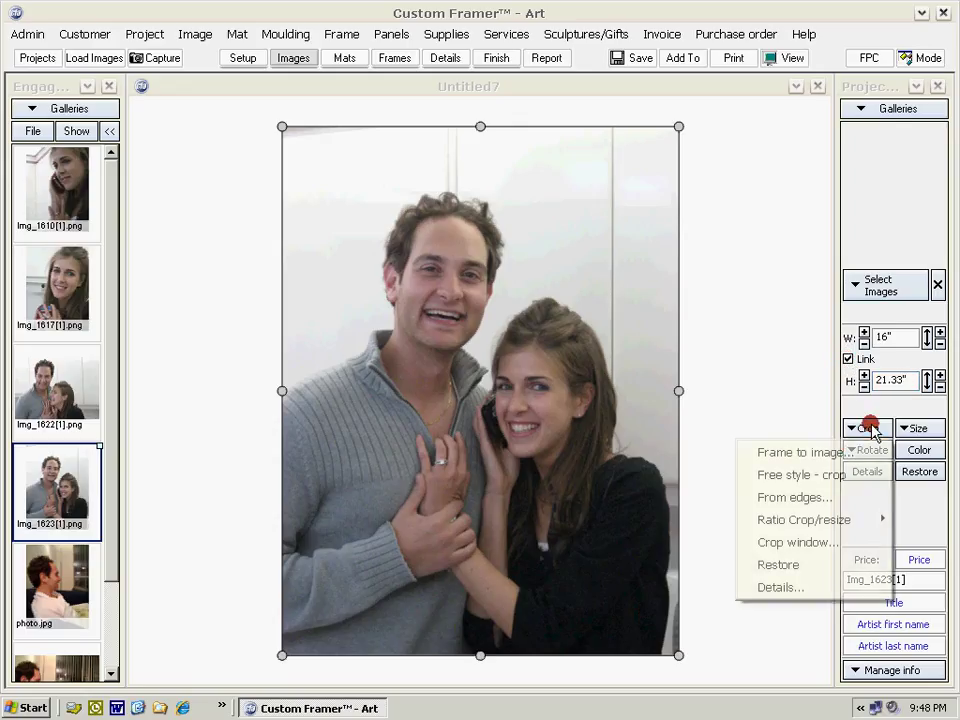
pyautogui.click(784, 476)
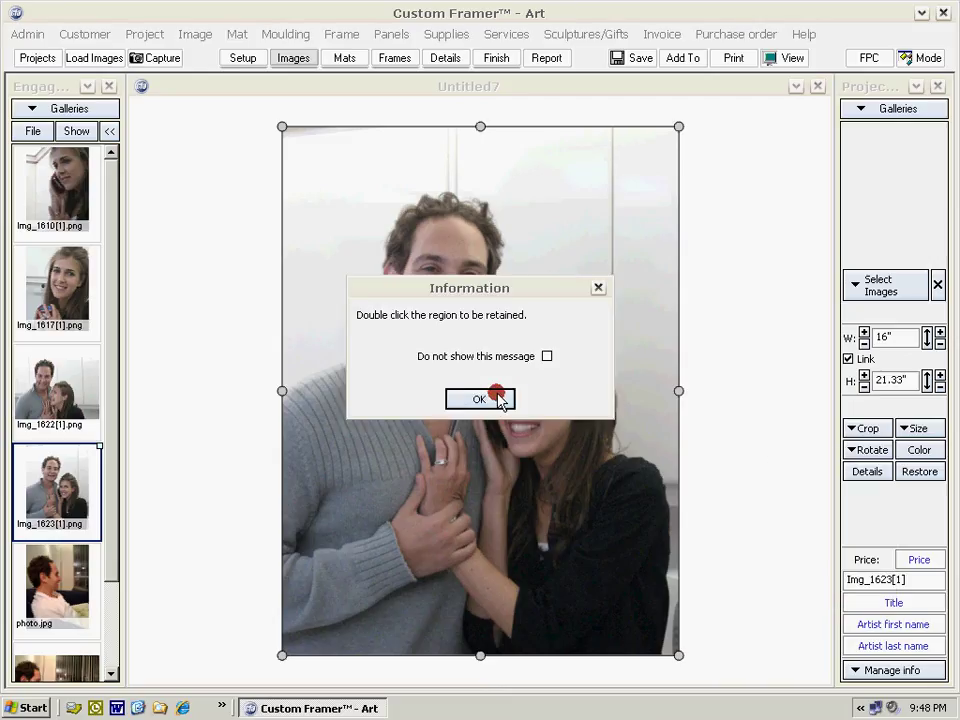
pyautogui.click(490, 398)
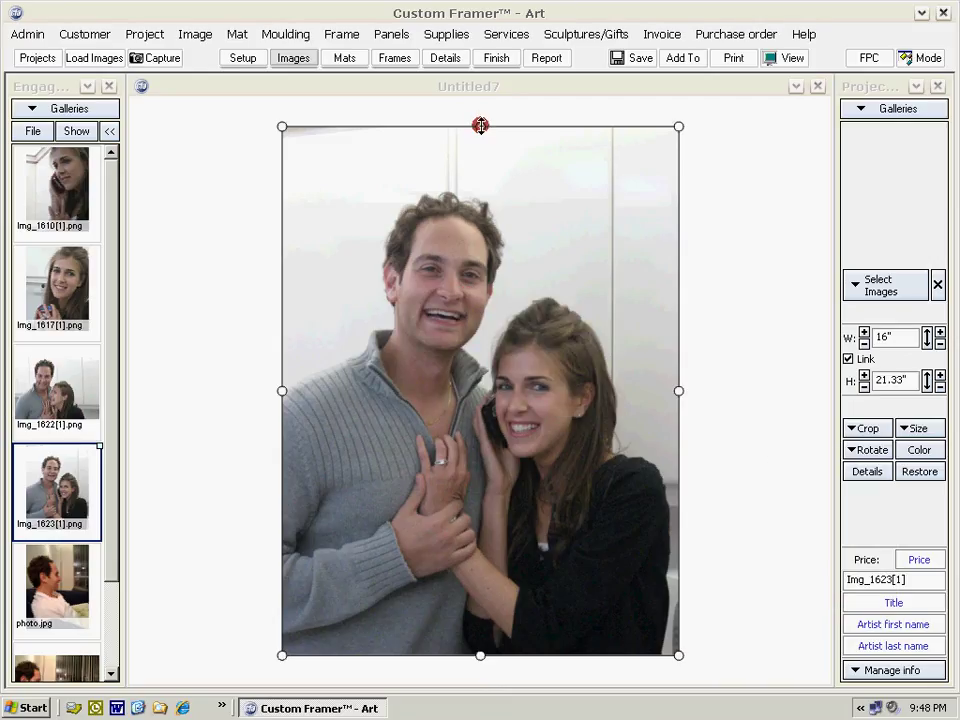
pyautogui.moveTo(480, 126); pyautogui.dragTo(477, 161)
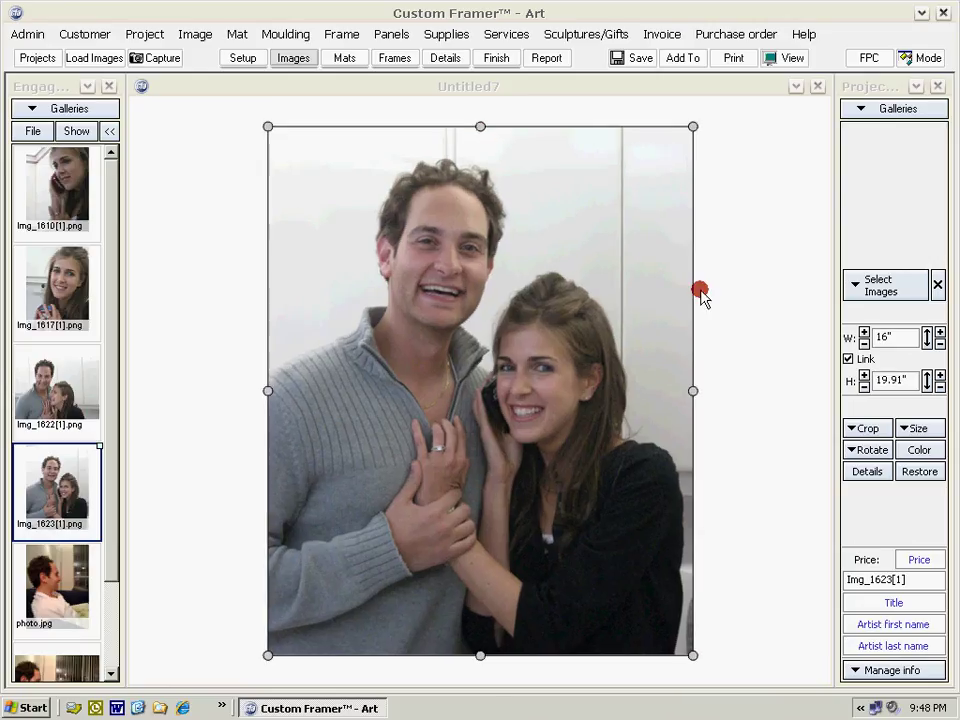
pyautogui.click(894, 337)
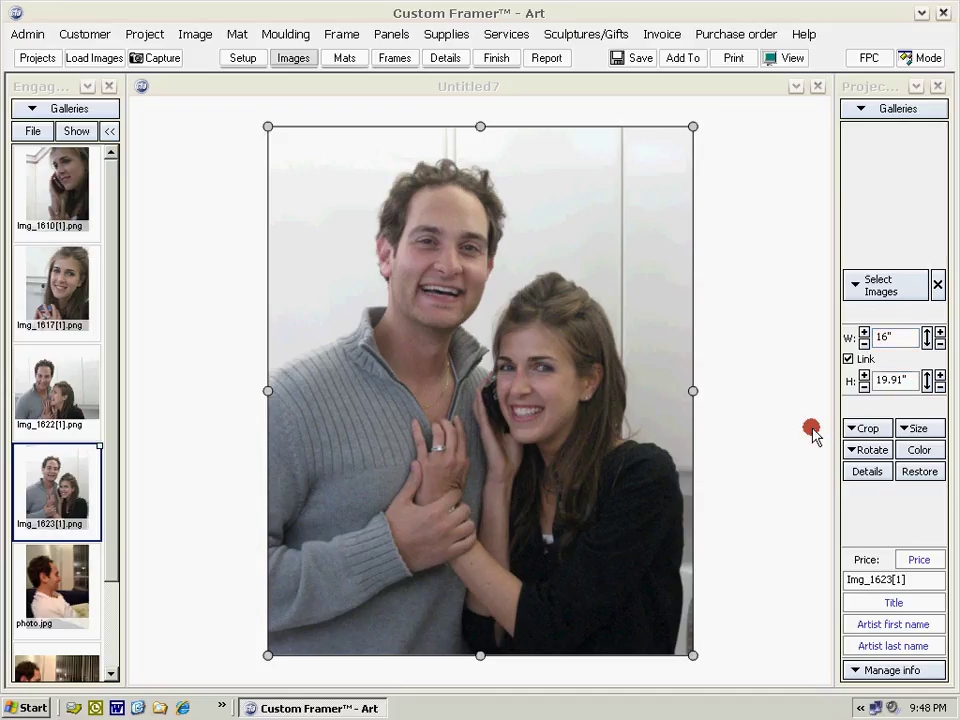
# Surround the photo with the 2-inch SRM1008 Ivory mat, 19.5 x 23.41 inches overall
pyautogui.click(344, 58)
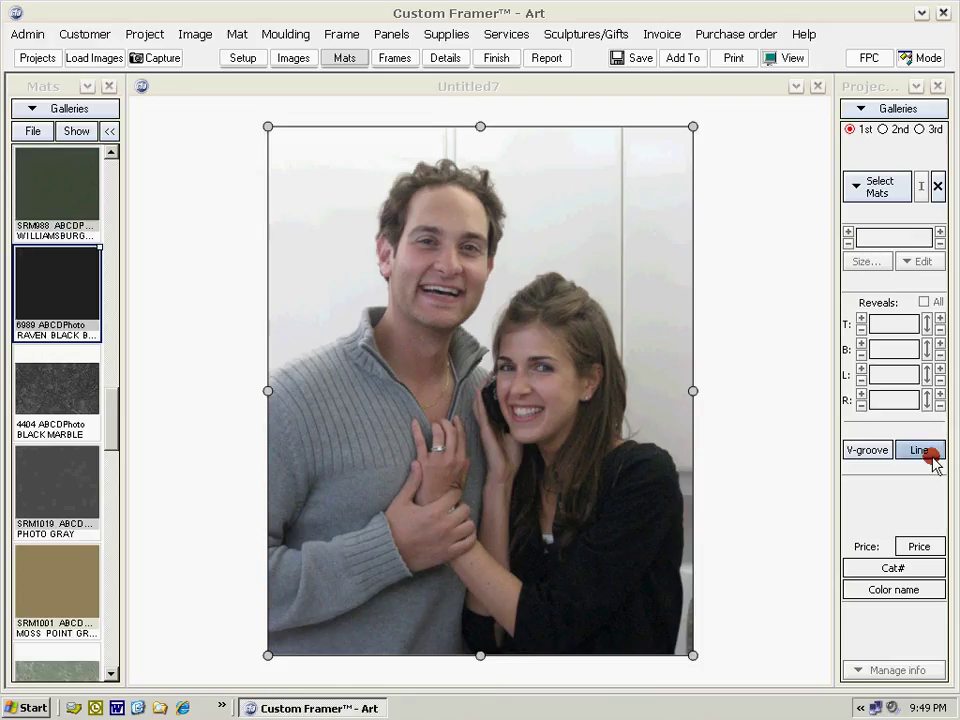
pyautogui.click(876, 190)
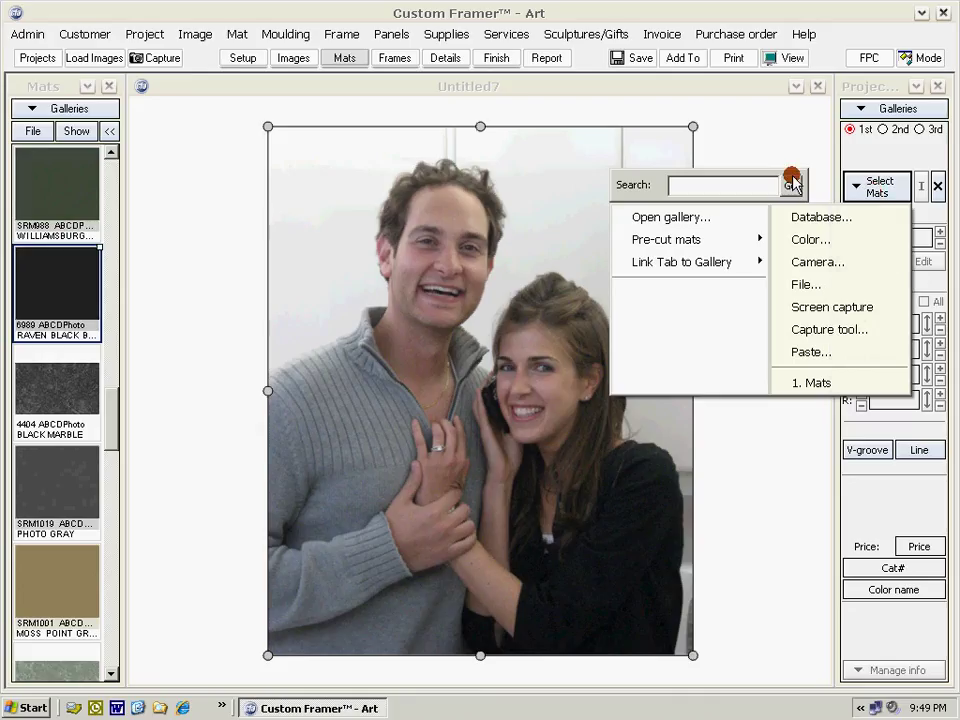
pyautogui.click(740, 148)
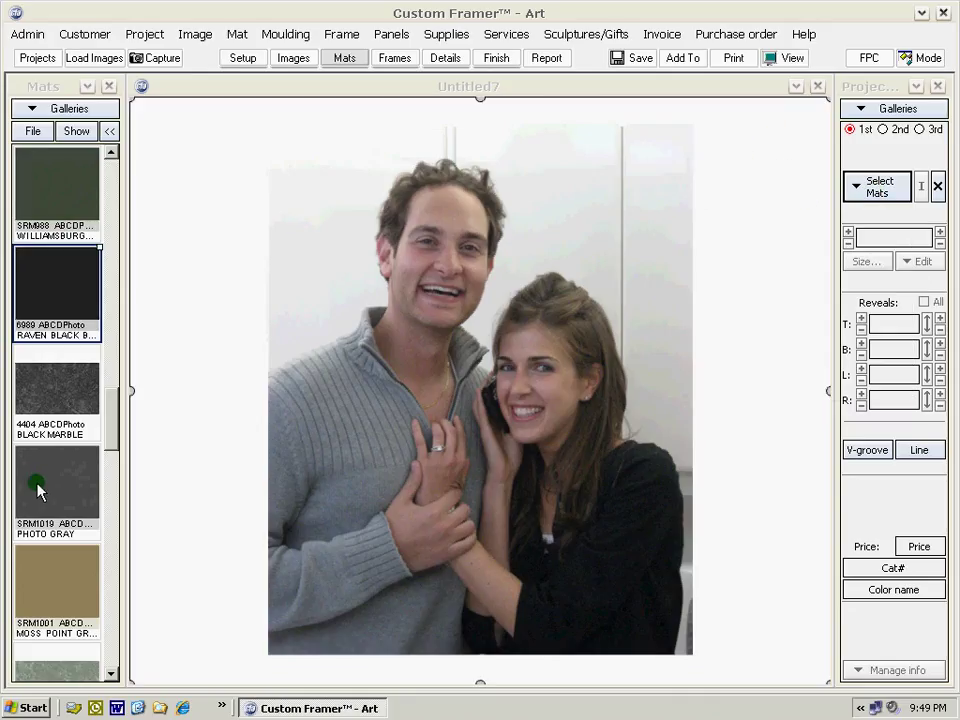
pyautogui.moveTo(107, 422); pyautogui.dragTo(107, 168)
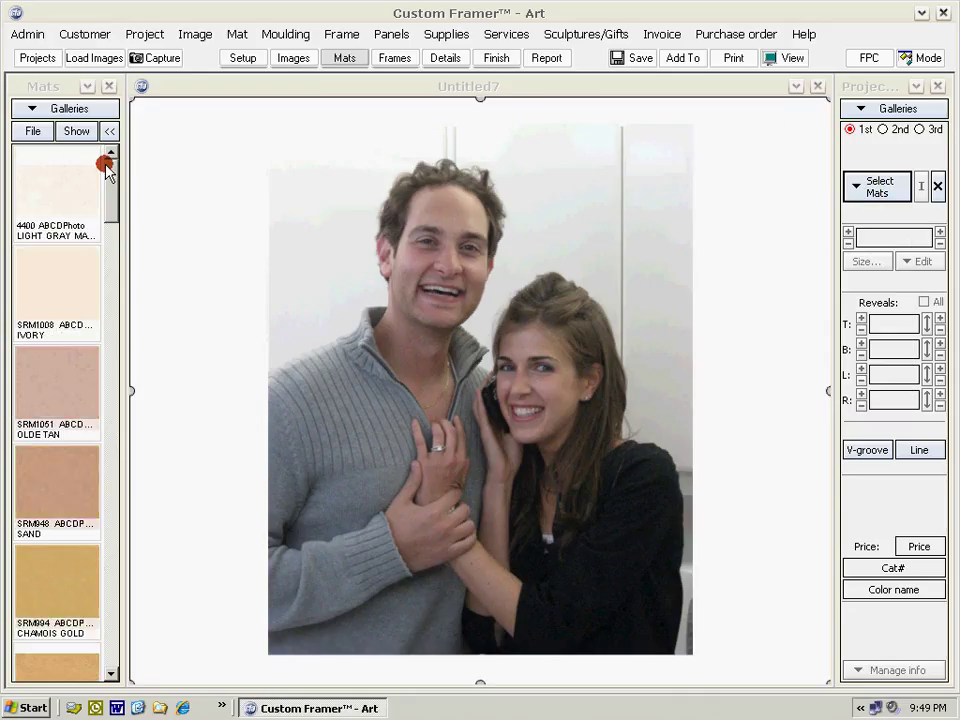
pyautogui.click(66, 298)
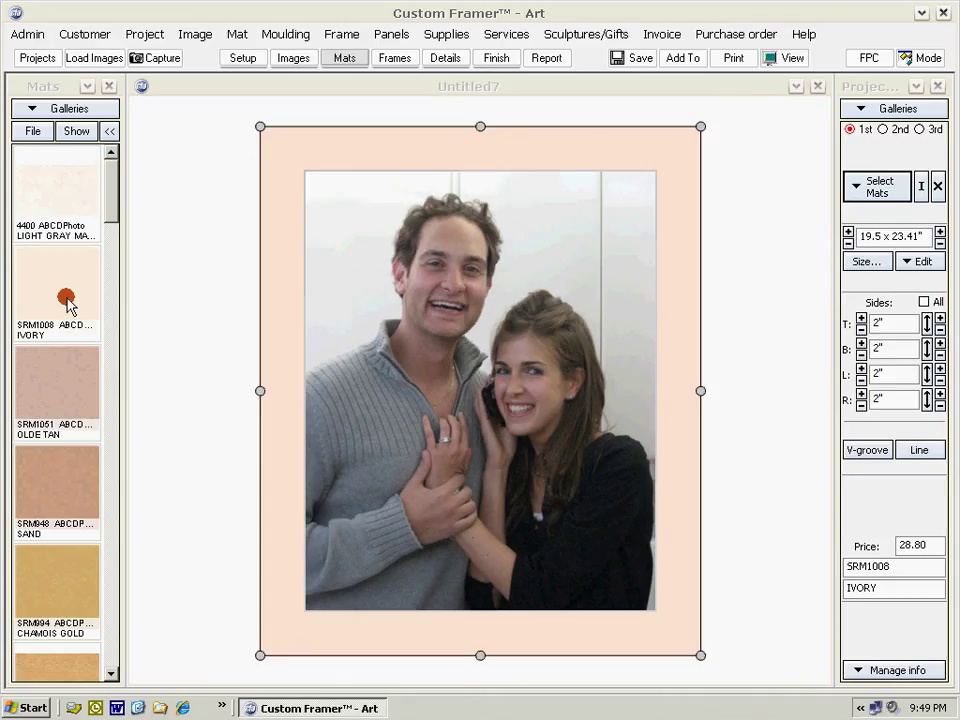
pyautogui.click(938, 186)
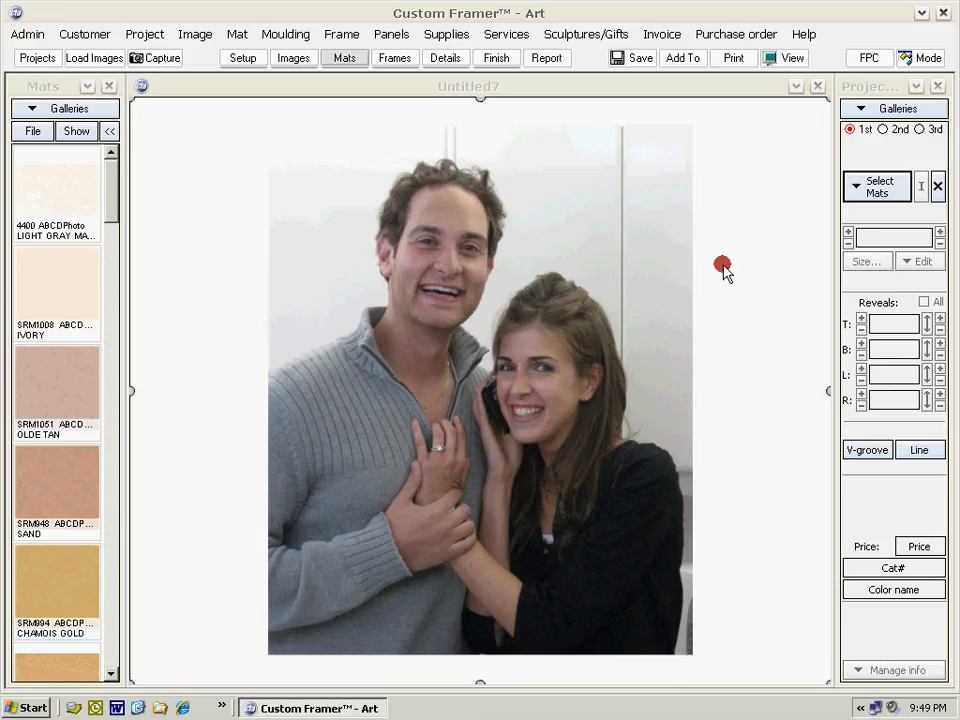
pyautogui.moveTo(42, 292); pyautogui.dragTo(291, 384)
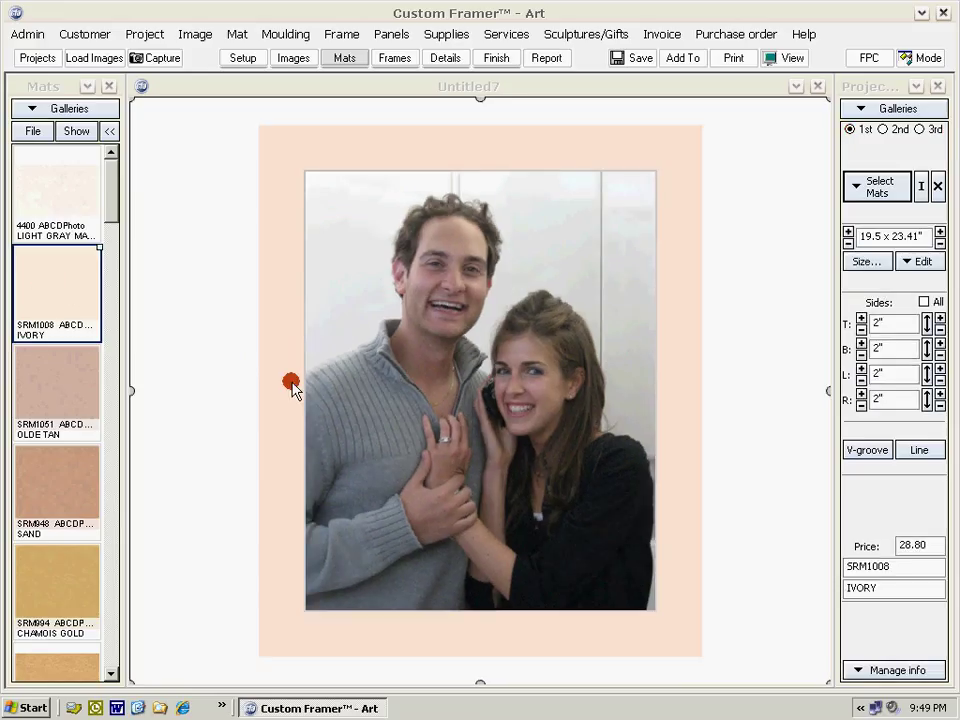
# Add a 6989 Raven Black second mat with 0.25-inch reveals, making 20 x 23.91 inches
pyautogui.click(882, 129)
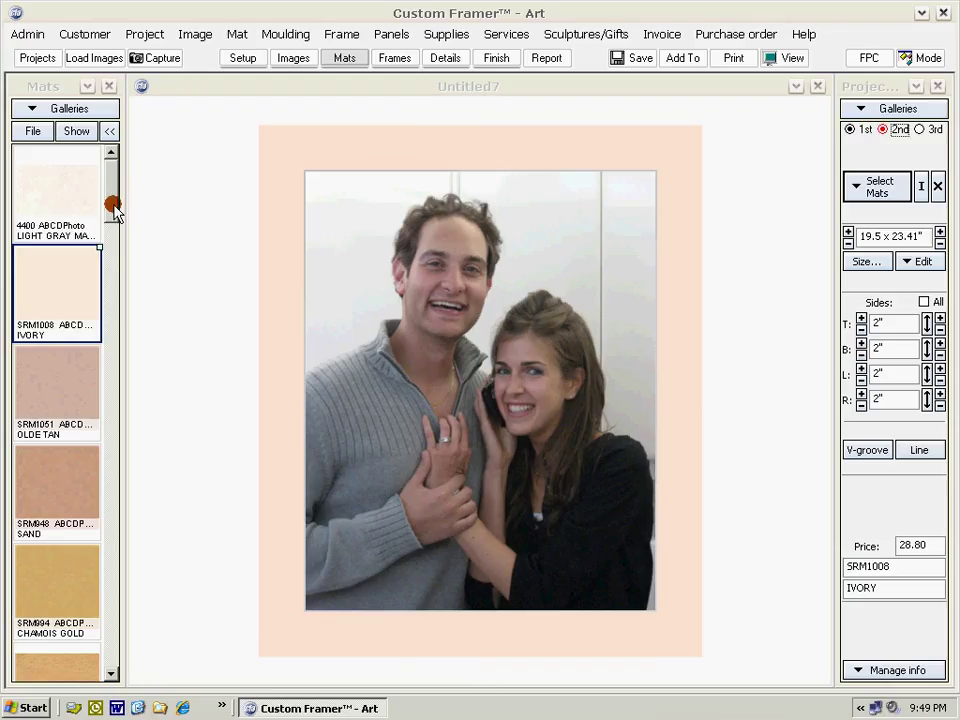
pyautogui.moveTo(113, 208); pyautogui.dragTo(405, 430)
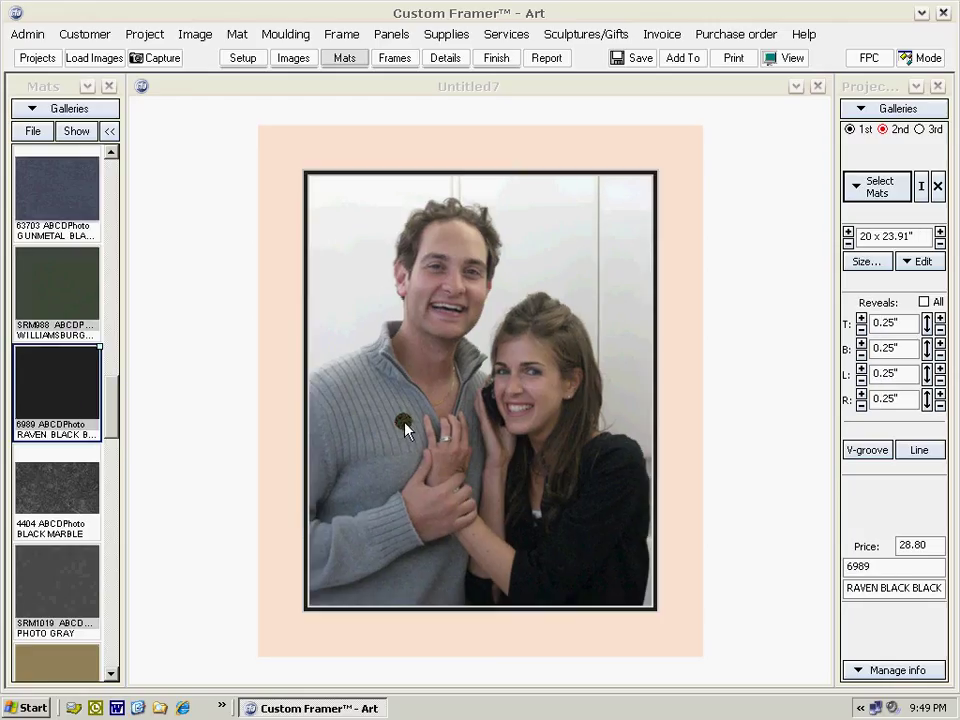
# Try the 1001CWW moulding around the photo, then remove it
pyautogui.click(392, 58)
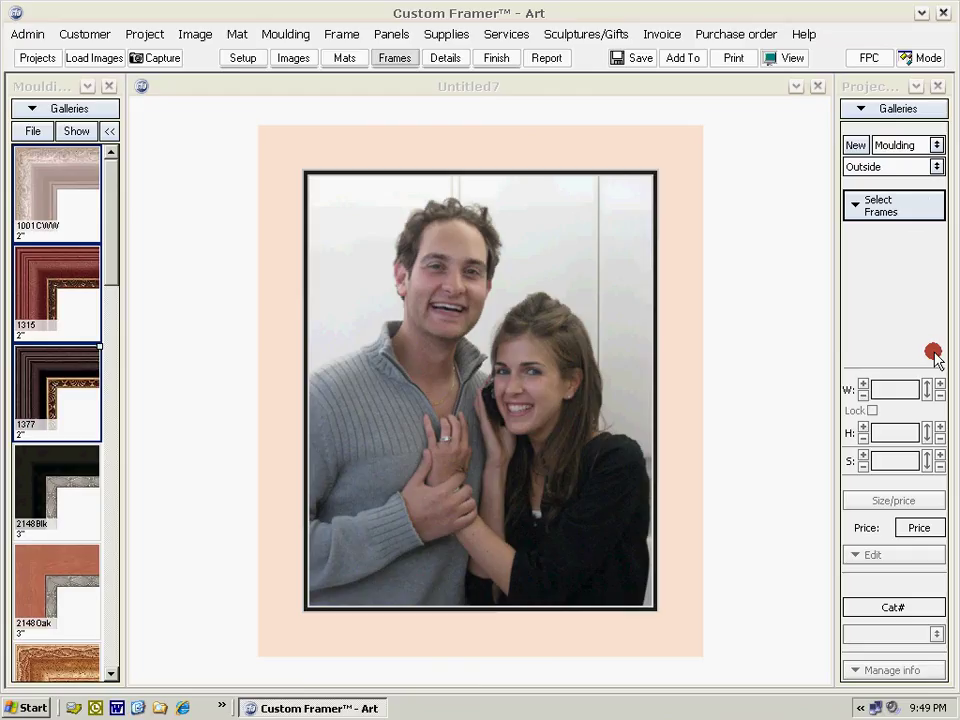
pyautogui.click(893, 207)
pyautogui.click(782, 154)
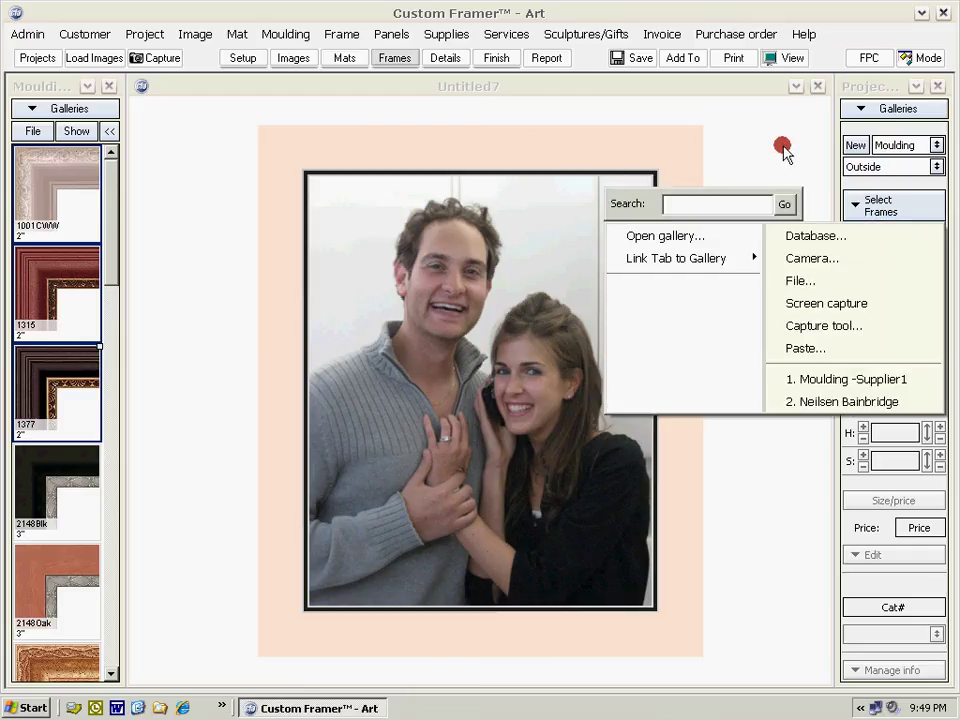
pyautogui.click(62, 305)
pyautogui.click(22, 198)
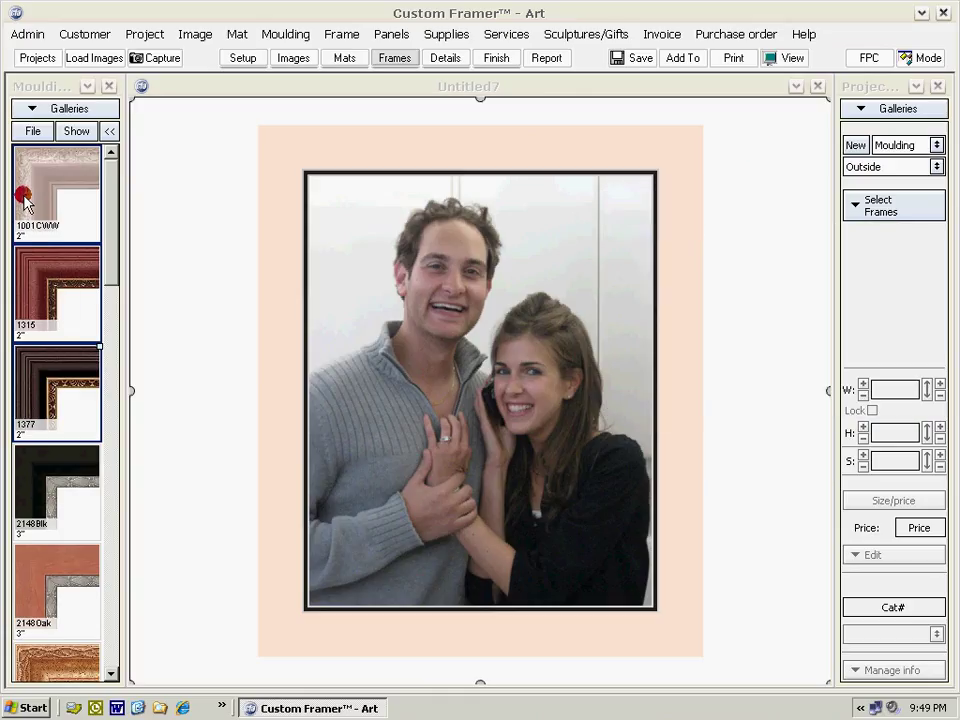
pyautogui.click(25, 203)
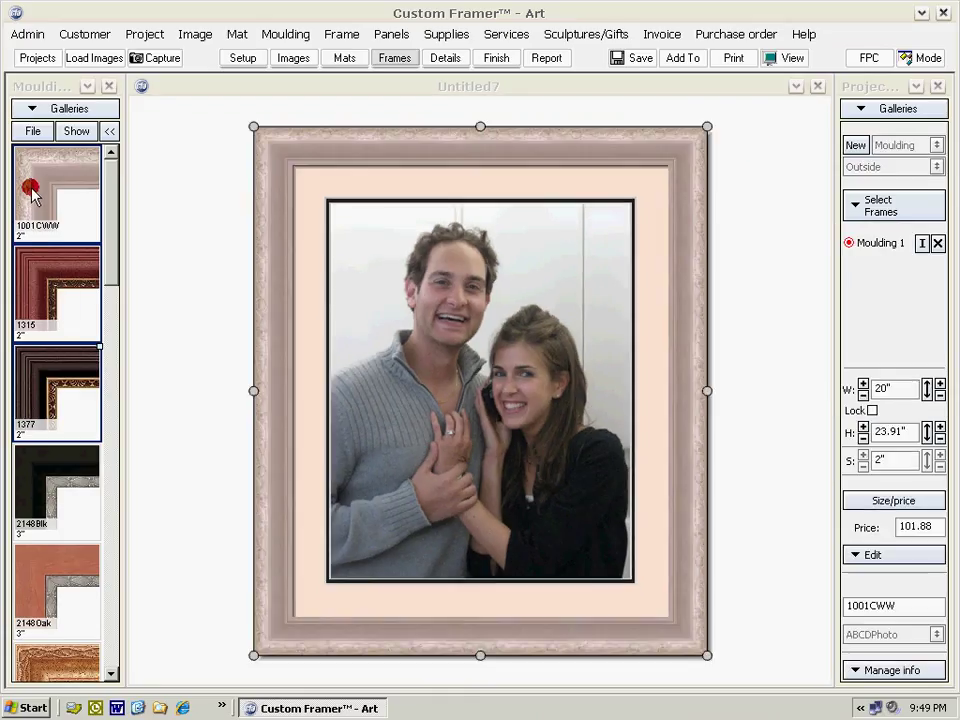
pyautogui.click(36, 190)
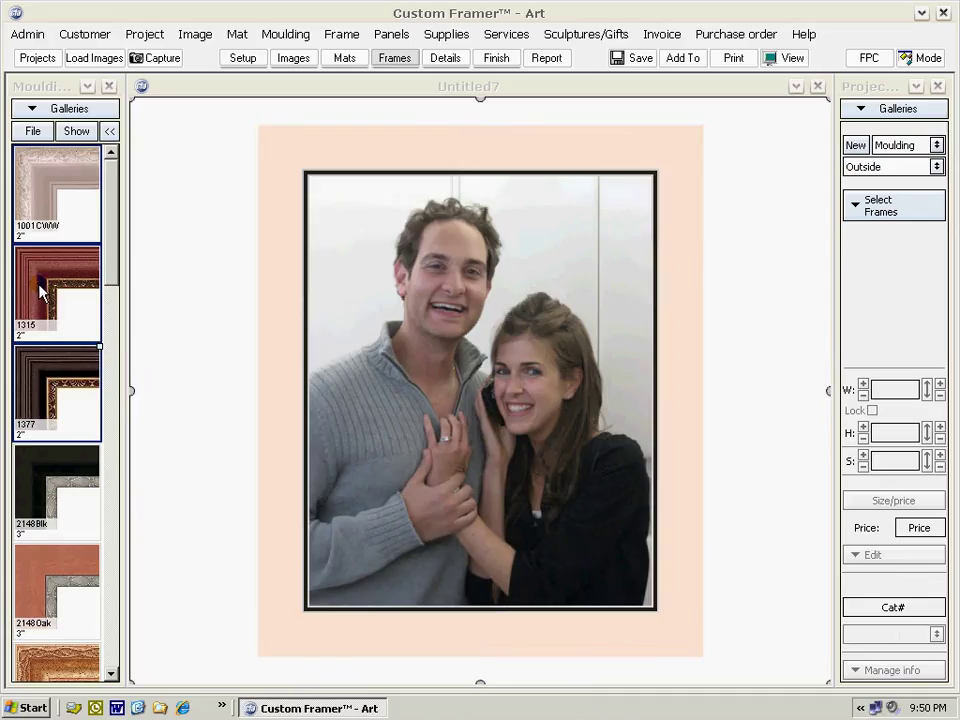
# Frame the matted photo in the dark red 2-inch 1315 moulding and select the mat
pyautogui.click(42, 291)
pyautogui.moveTo(42, 291); pyautogui.dragTo(276, 332)
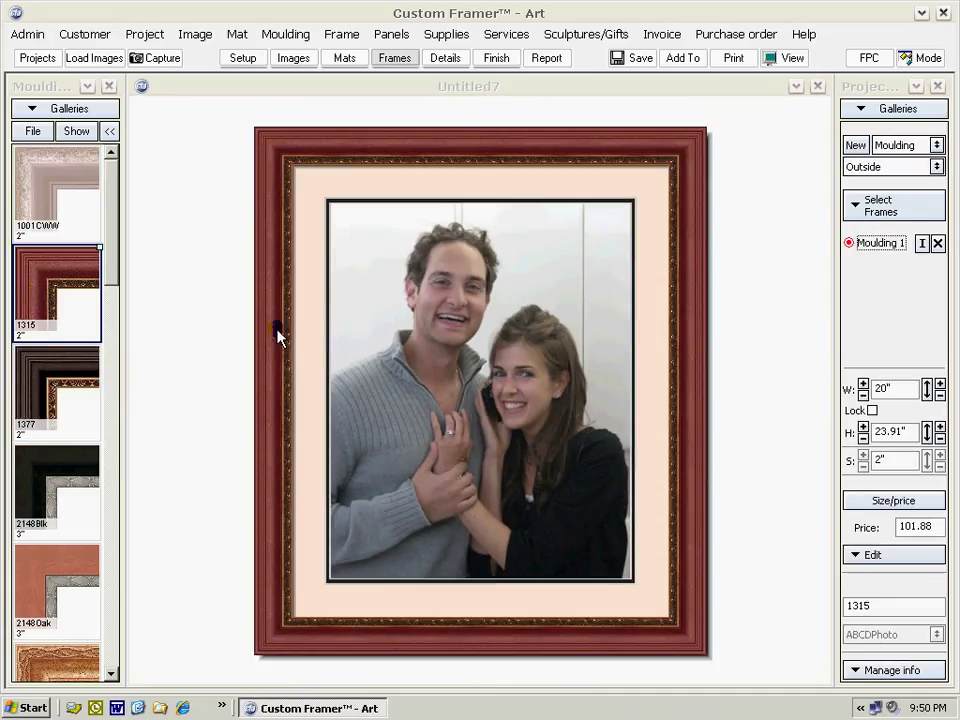
pyautogui.click(465, 187)
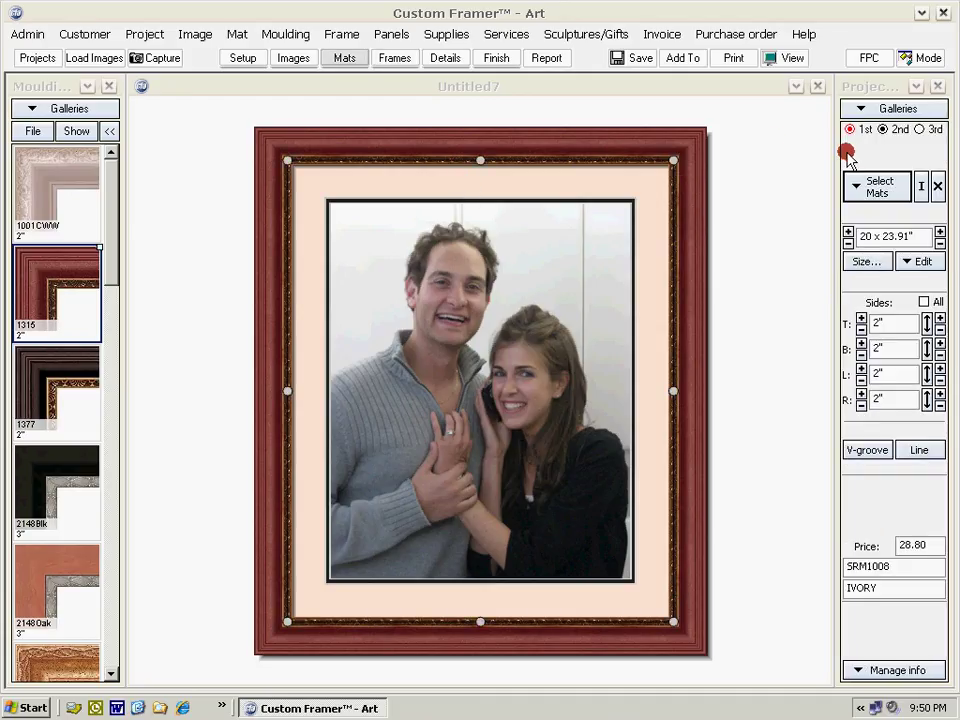
# Widen all four ivory mat borders from 2 to 3 inches
pyautogui.click(923, 301)
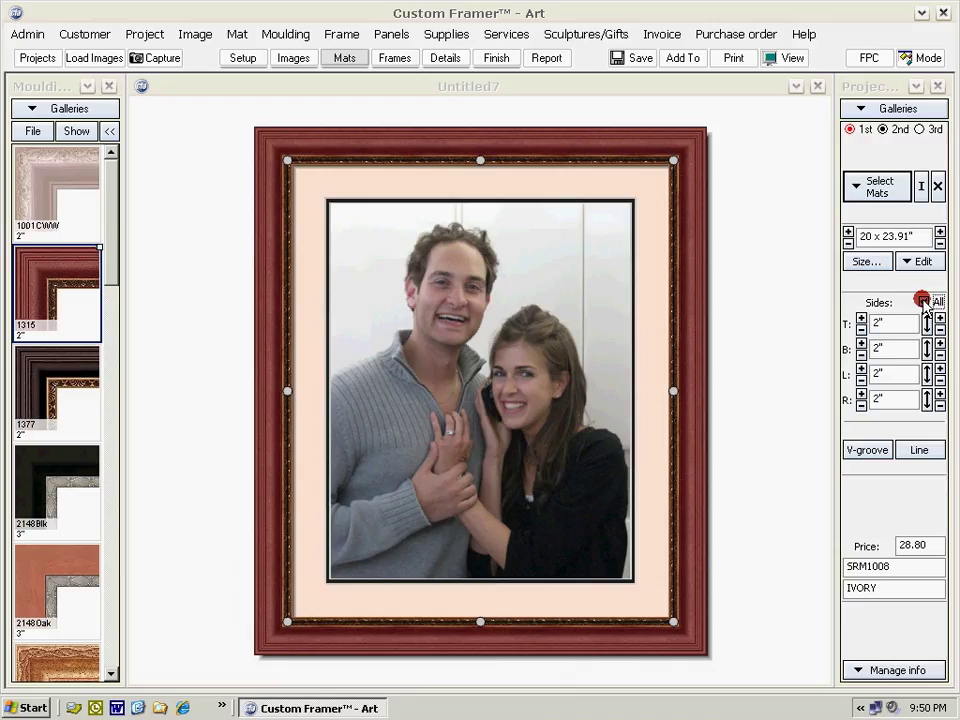
pyautogui.click(860, 318)
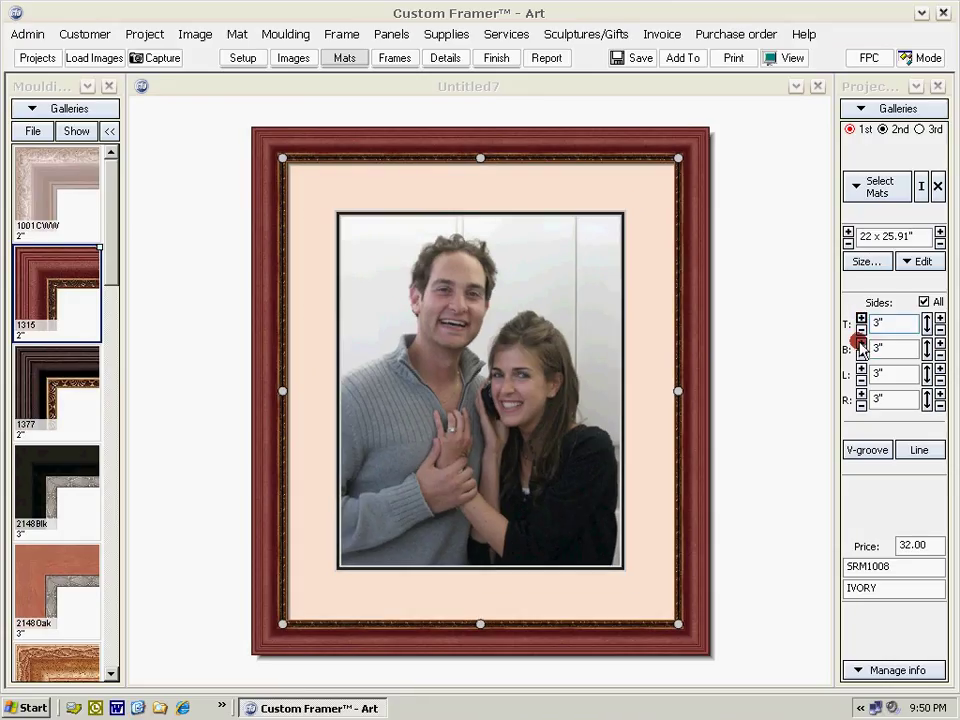
pyautogui.click(922, 301)
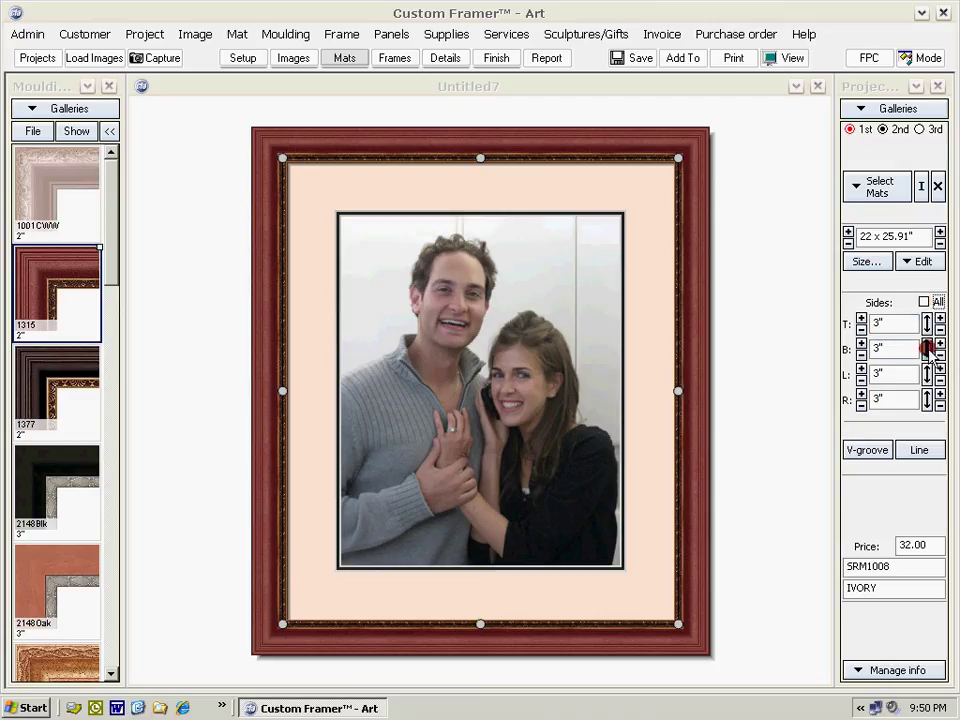
# Add 1/2 inch from the Conversion chart to the bottom border, making it 3.5 inches
pyautogui.click(927, 348)
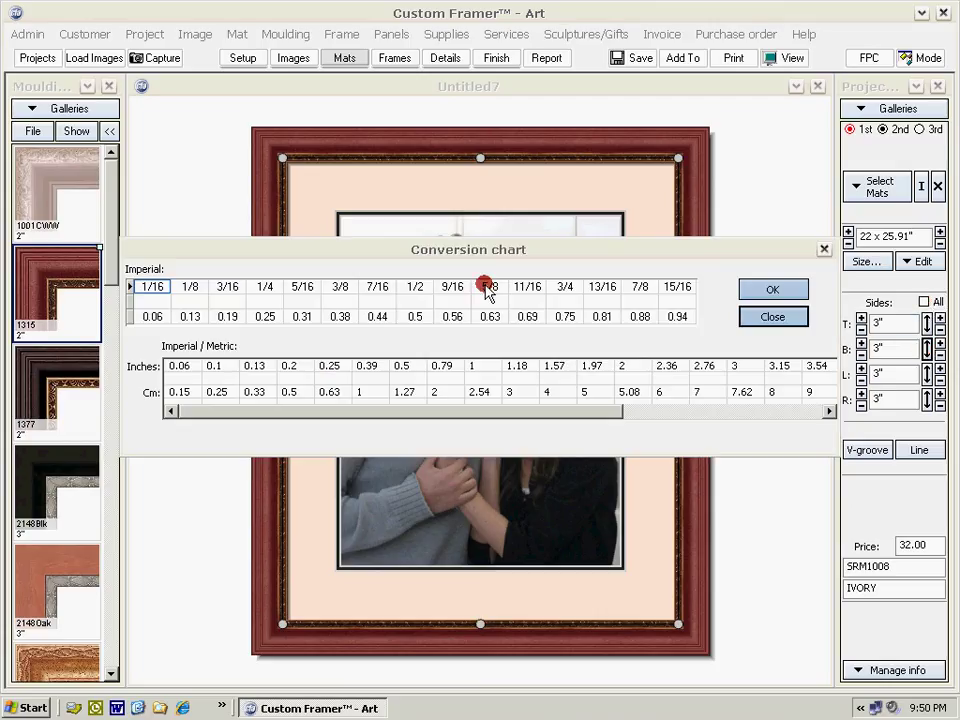
pyautogui.click(418, 289)
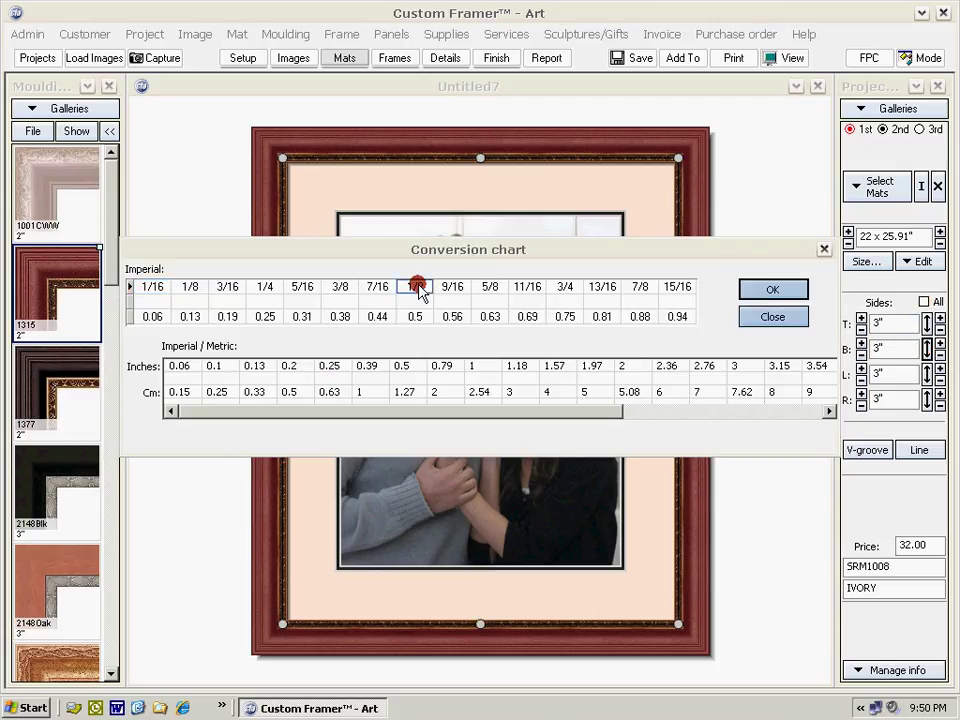
pyautogui.click(770, 290)
pyautogui.click(475, 593)
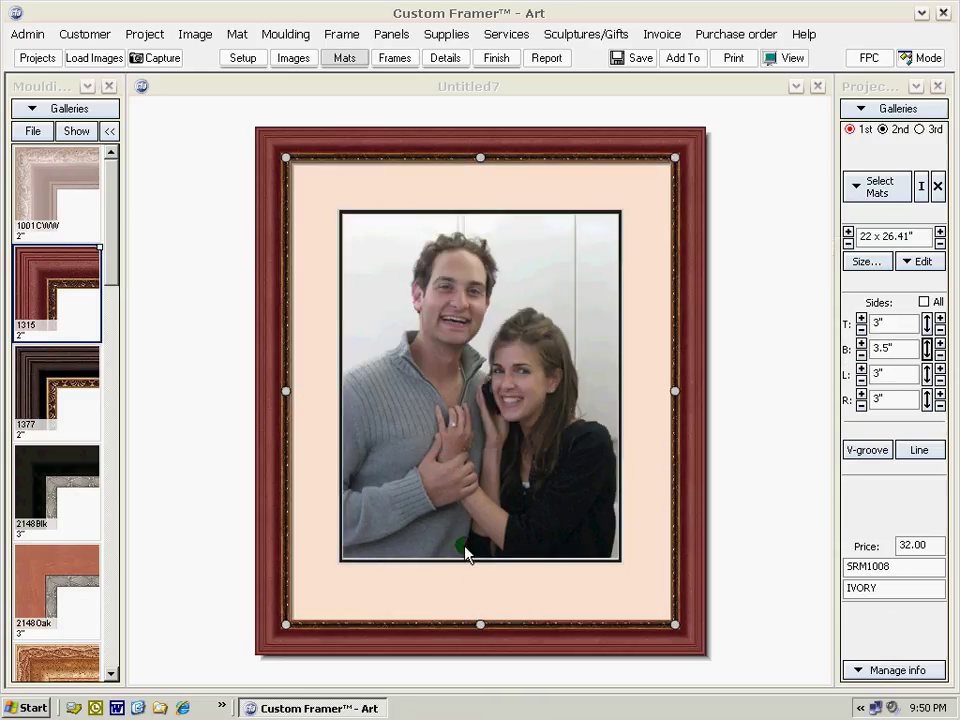
pyautogui.click(498, 592)
pyautogui.click(931, 611)
# Try 1001CWW as an inner frame, remove it, and select the outer 1315 frame
pyautogui.click(66, 200)
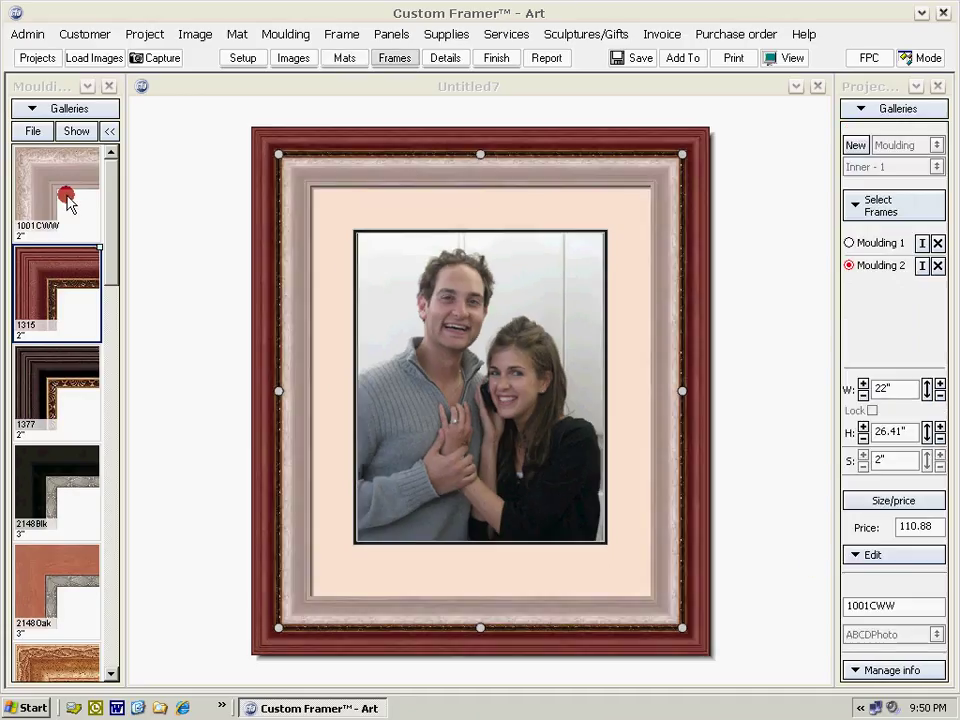
pyautogui.click(302, 257)
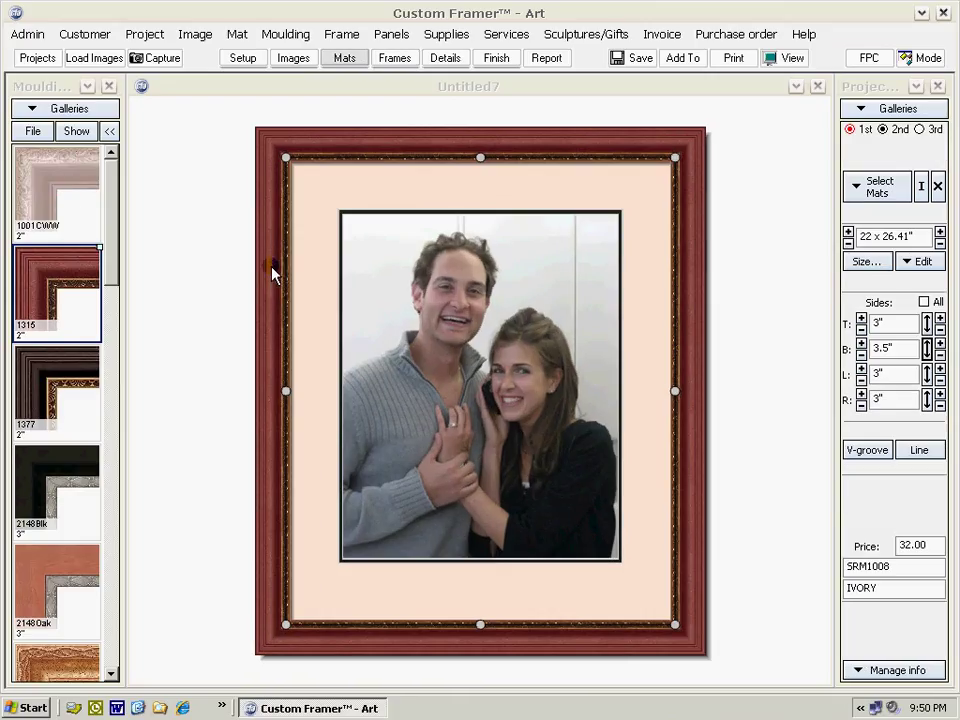
pyautogui.click(272, 272)
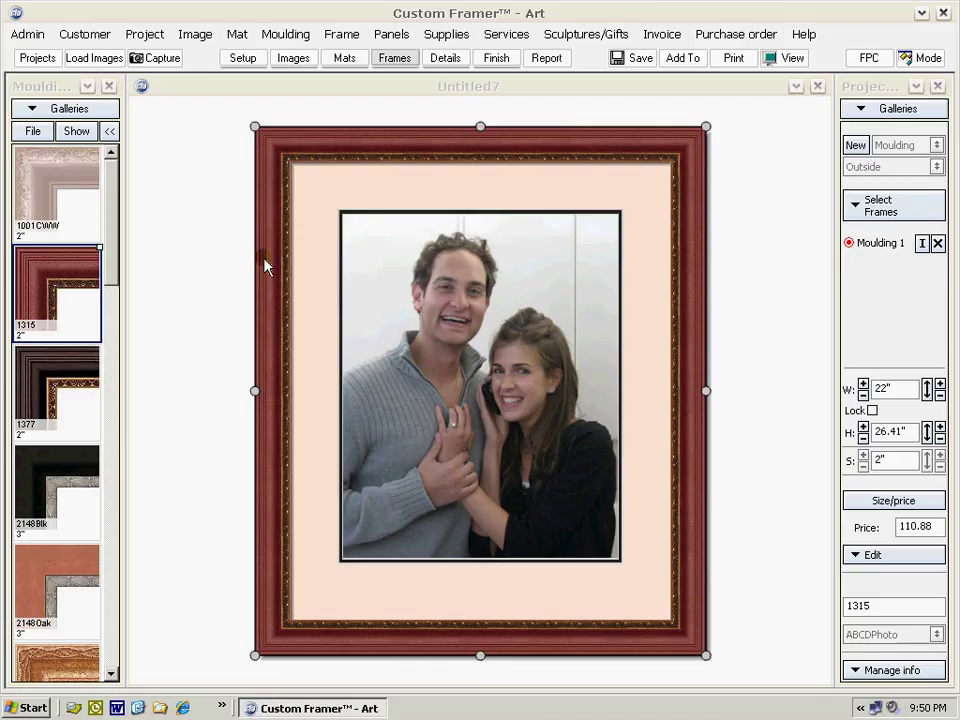
# Pick the 1001CWW, 1377 and 2148Oak mouldings to compare
pyautogui.click(60, 208)
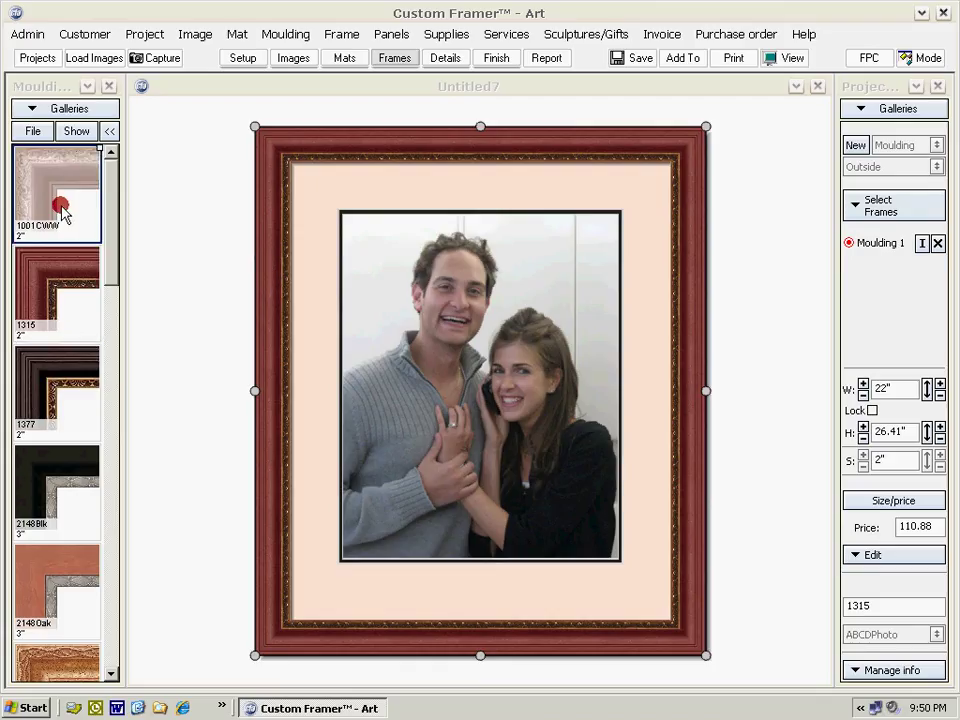
pyautogui.click(76, 132)
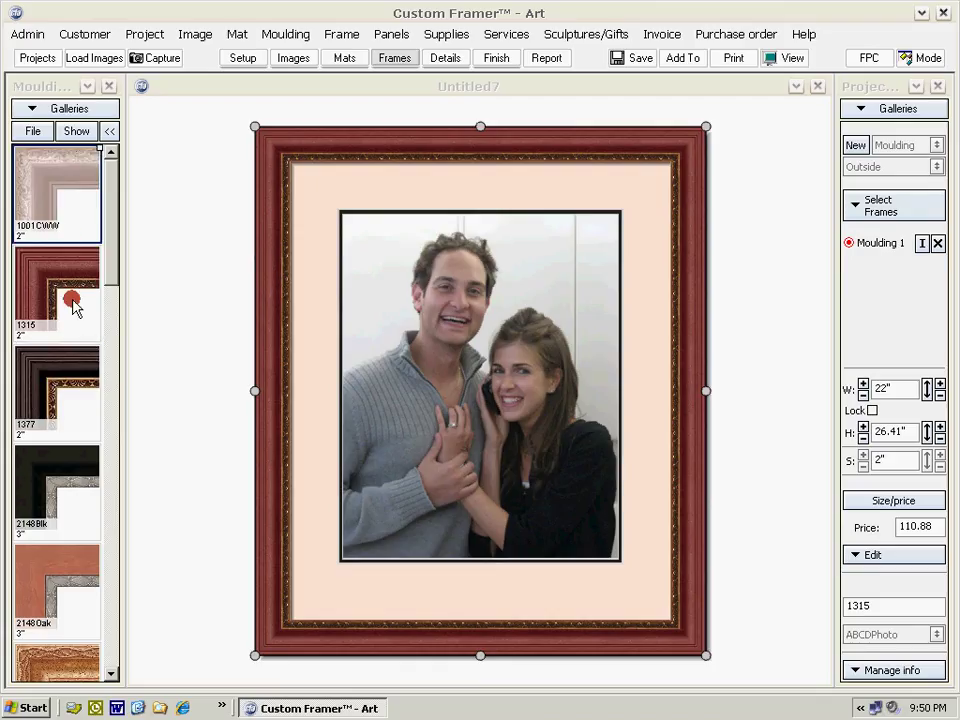
pyautogui.click(57, 382)
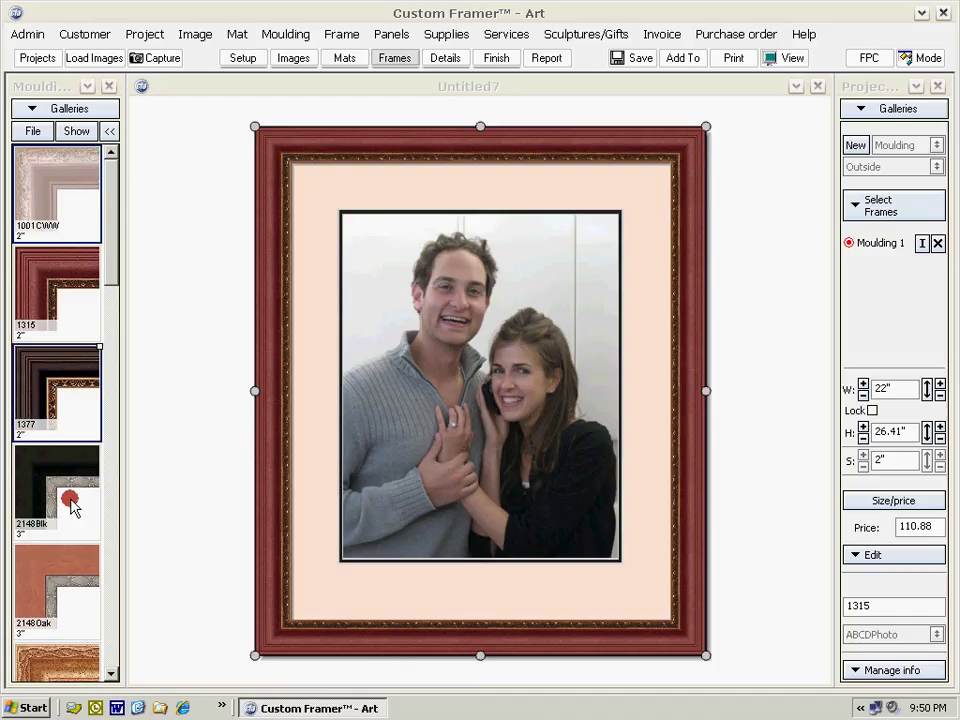
pyautogui.click(70, 568)
pyautogui.click(75, 132)
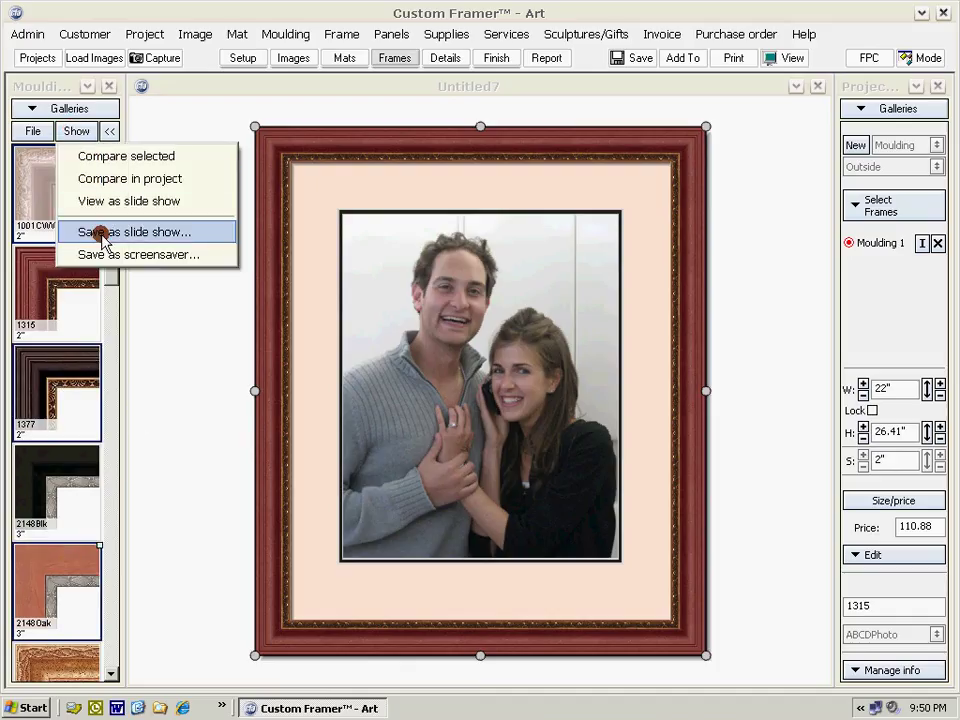
# Compare the four framings in a project and create Untitled8 from the orange 2148Oak version
pyautogui.click(105, 182)
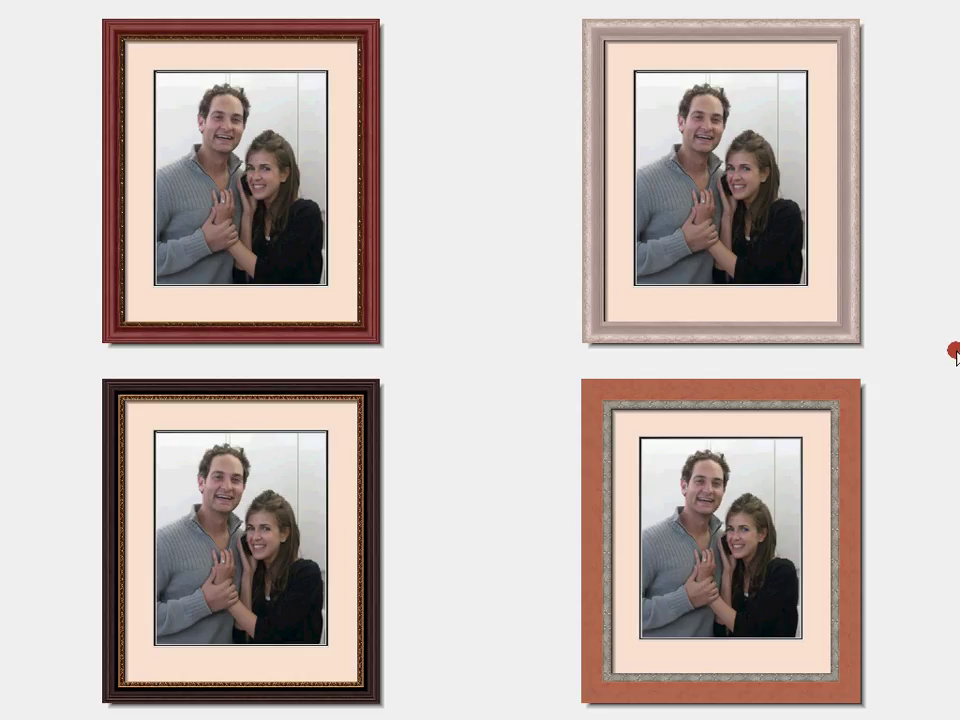
pyautogui.click(715, 428)
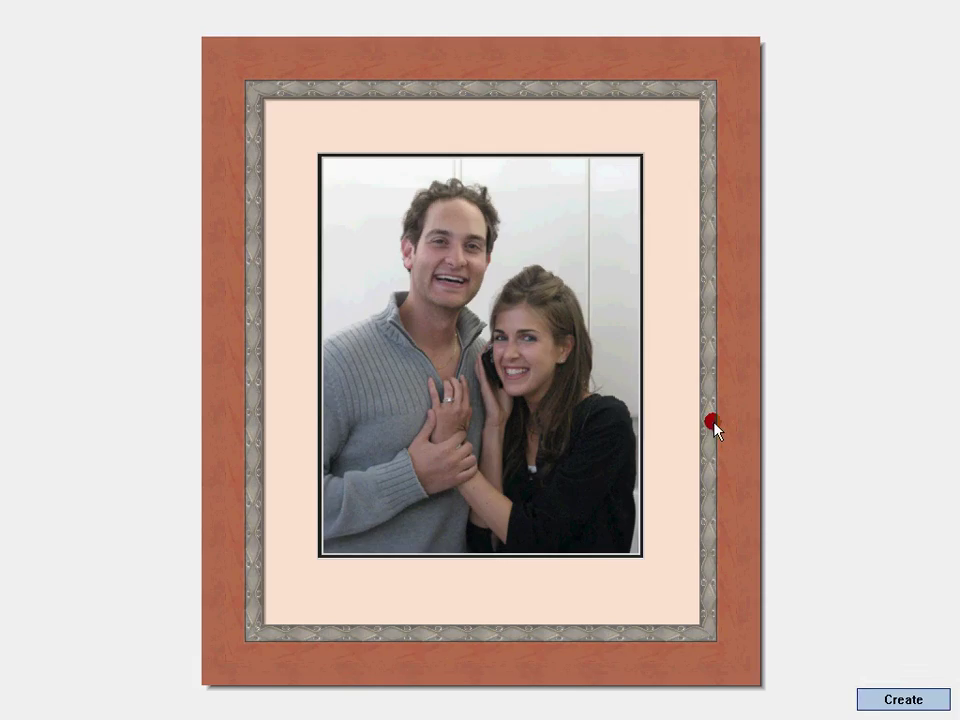
pyautogui.click(900, 699)
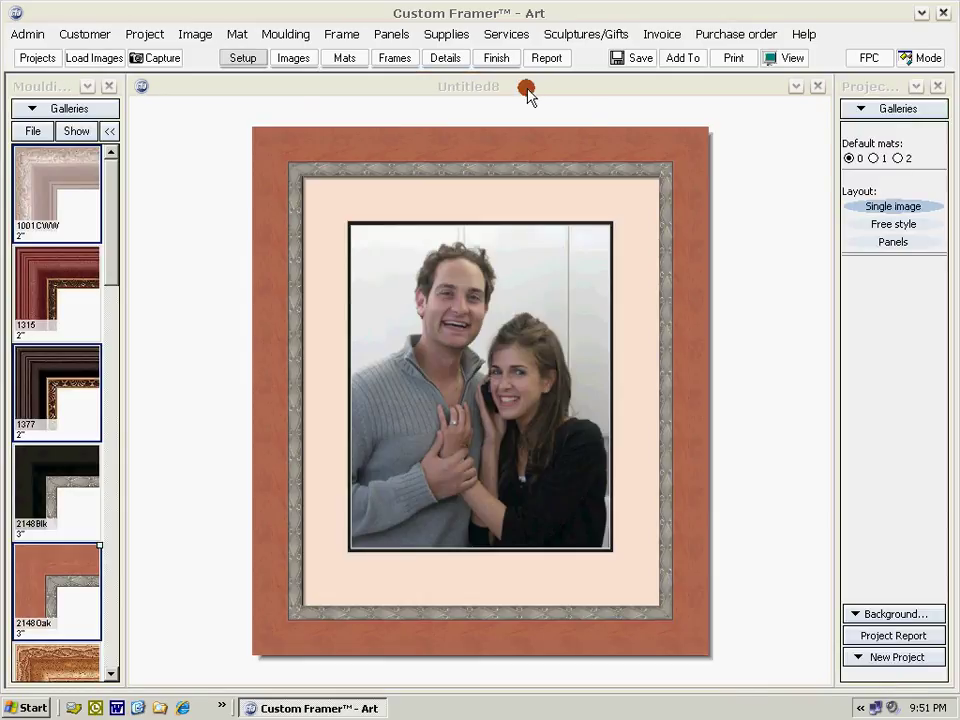
pyautogui.moveTo(535, 333); pyautogui.dragTo(667, 357)
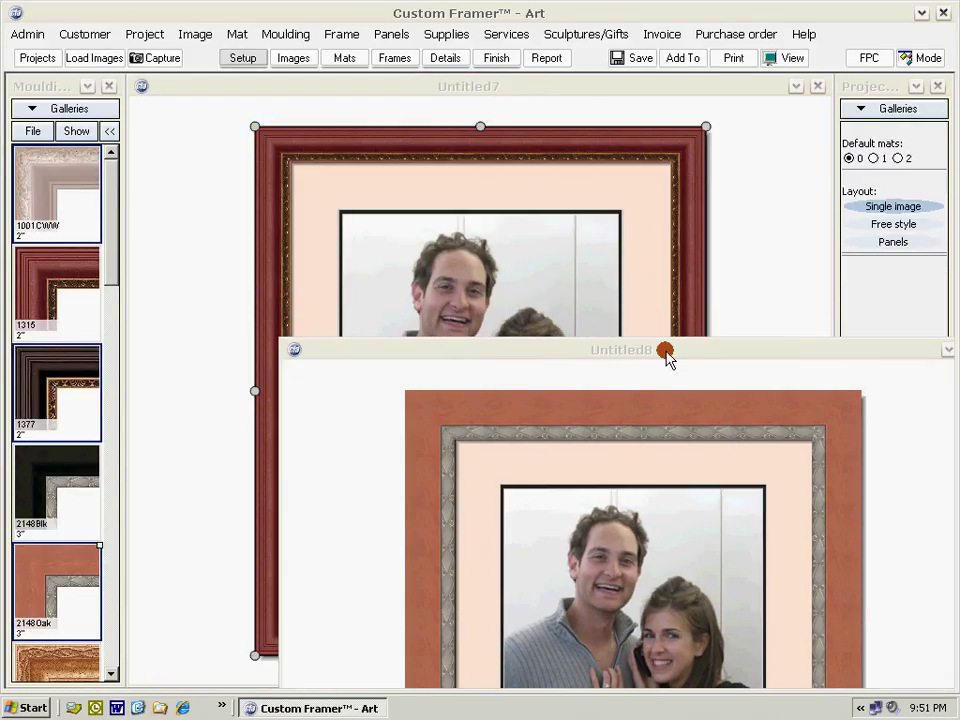
pyautogui.doubleClick(665, 350)
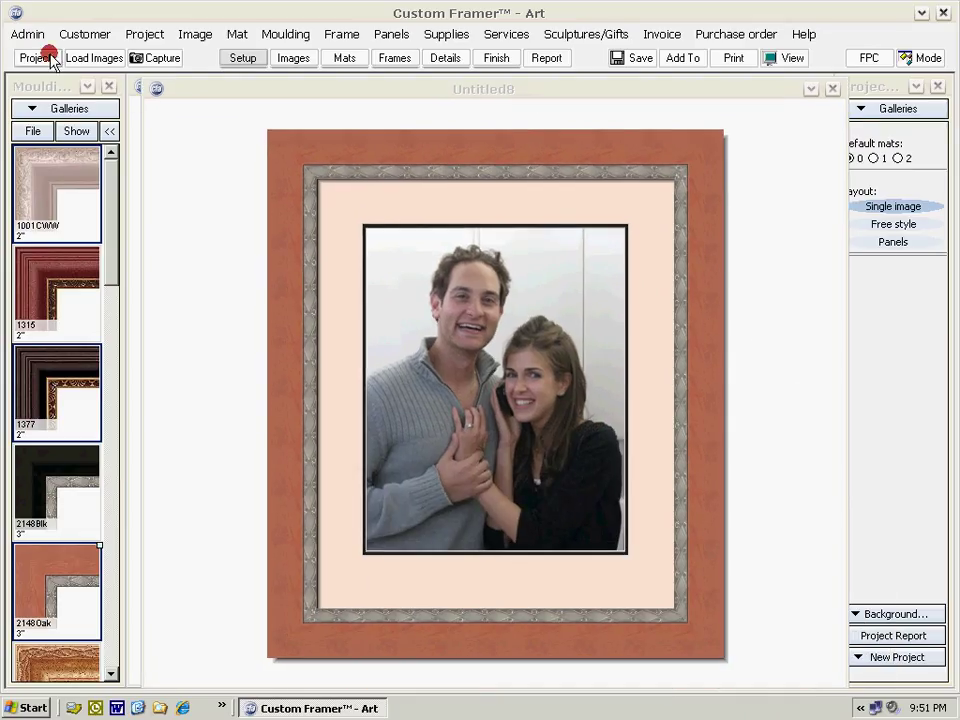
pyautogui.click(34, 34)
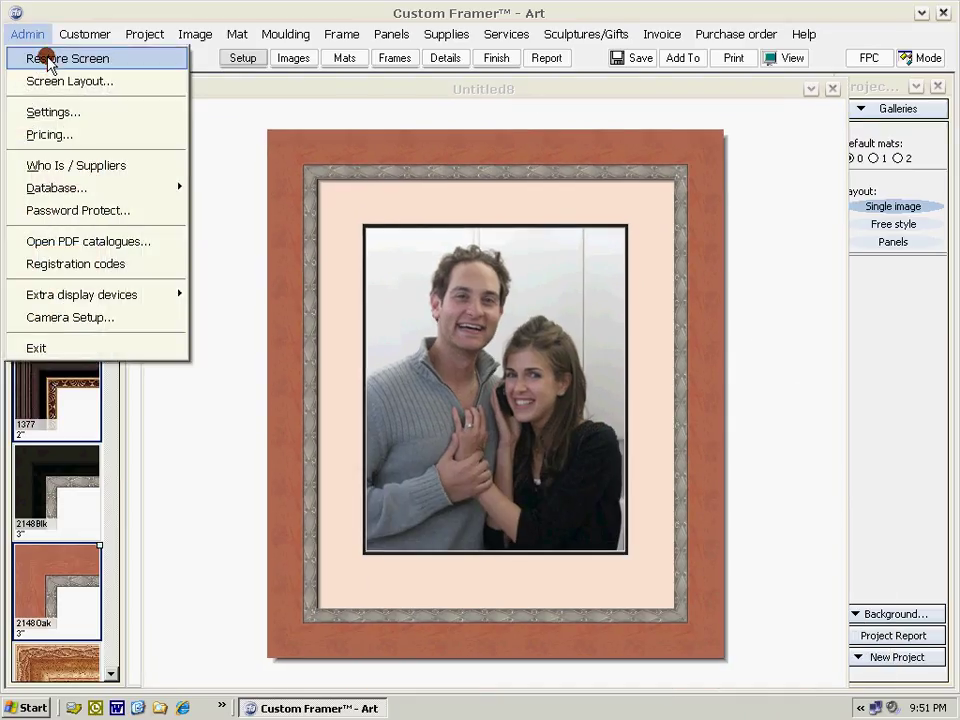
pyautogui.click(48, 58)
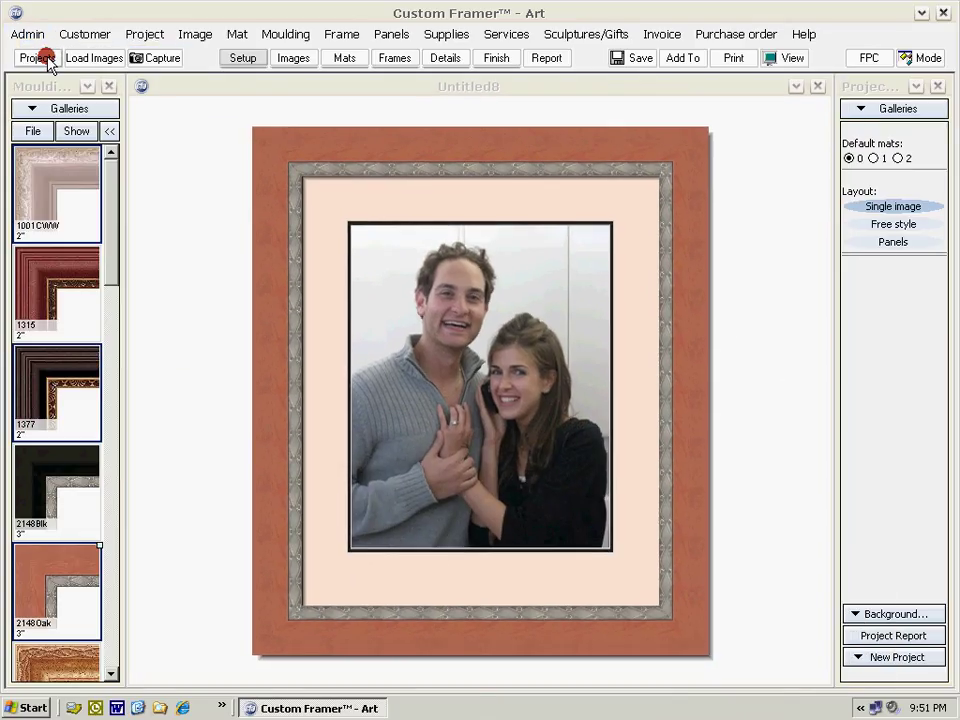
pyautogui.click(634, 60)
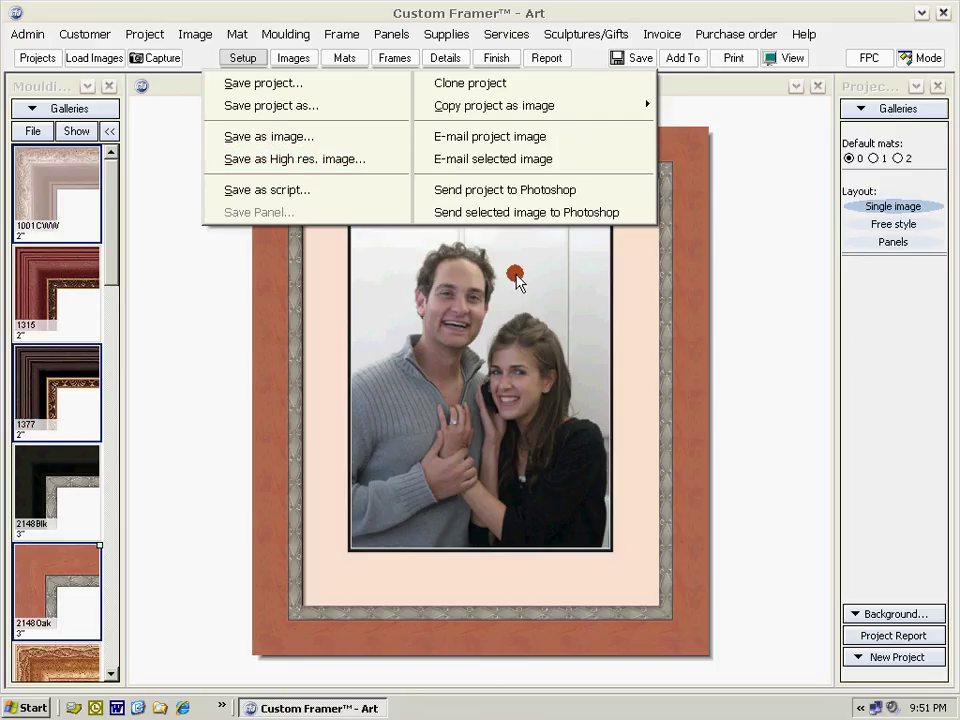
pyautogui.click(745, 180)
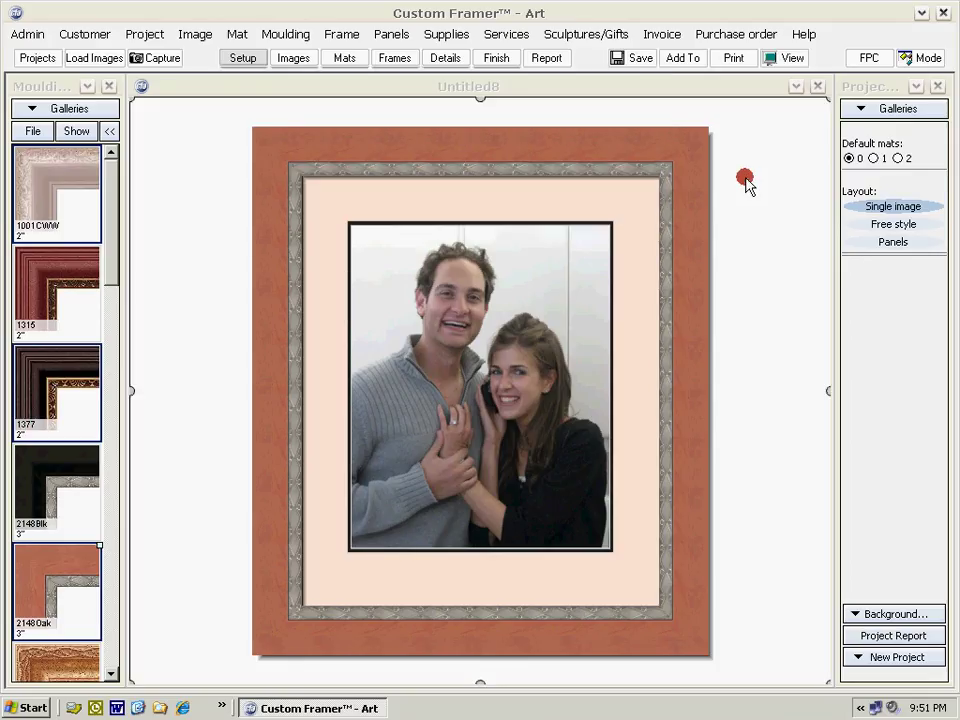